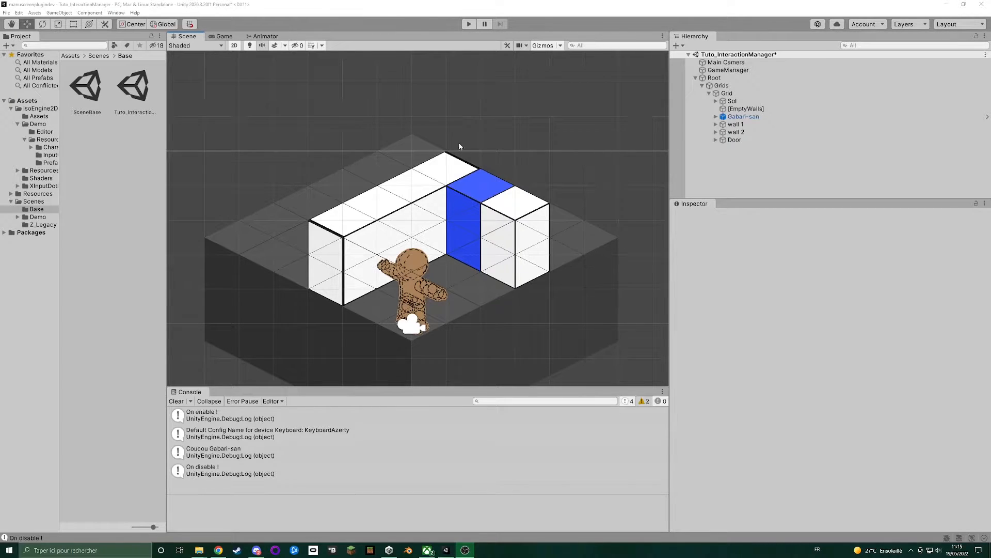
# - Remove the Interactions Manager component from the blue Door object
pyautogui.click(466, 211)
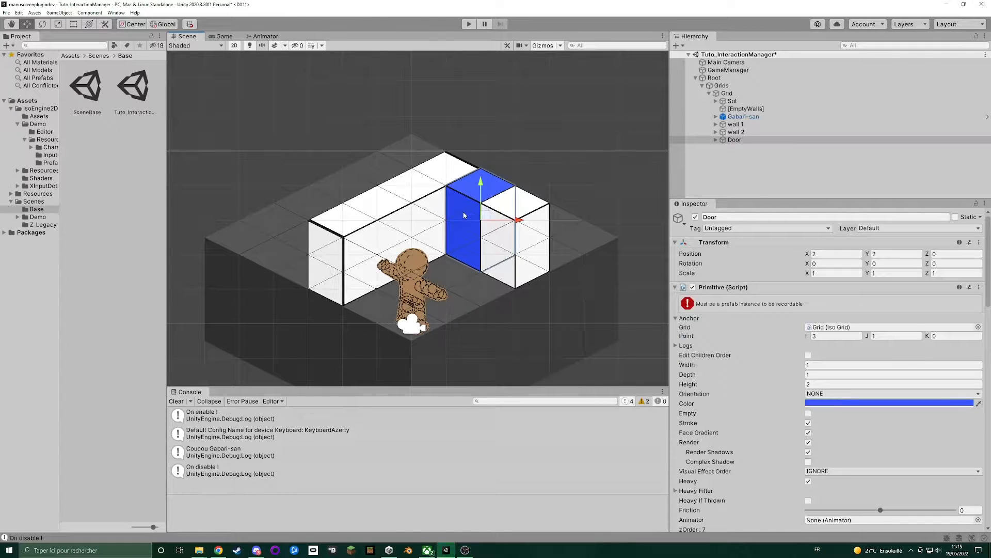
pyautogui.scroll(-10, 730, 324)
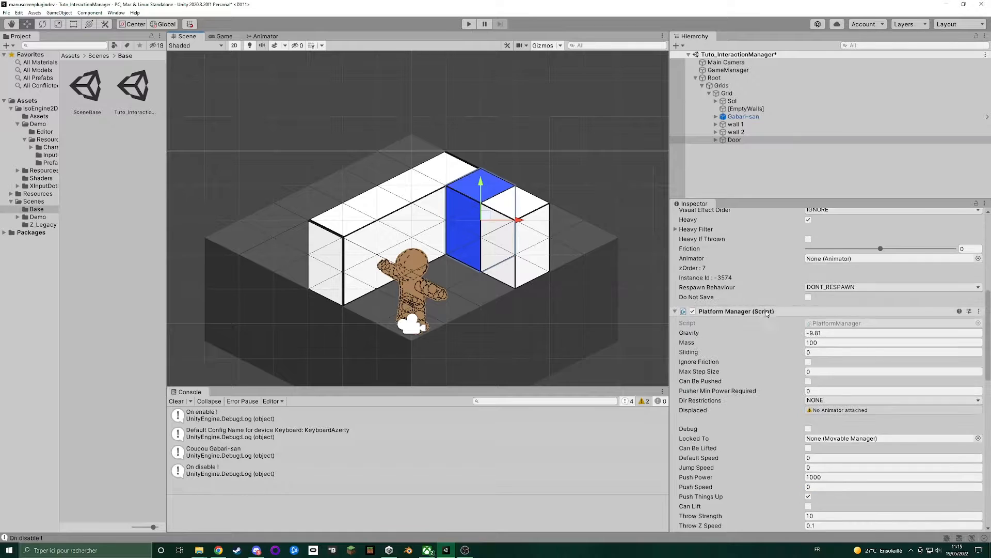
pyautogui.scroll(-5, 768, 313)
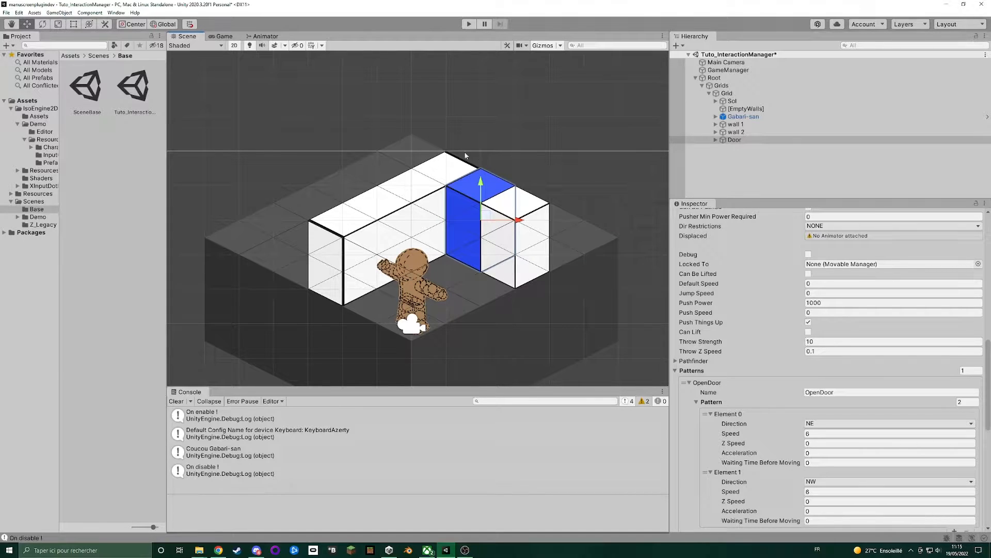
pyautogui.scroll(-5, 752, 314)
pyautogui.rightClick(761, 325)
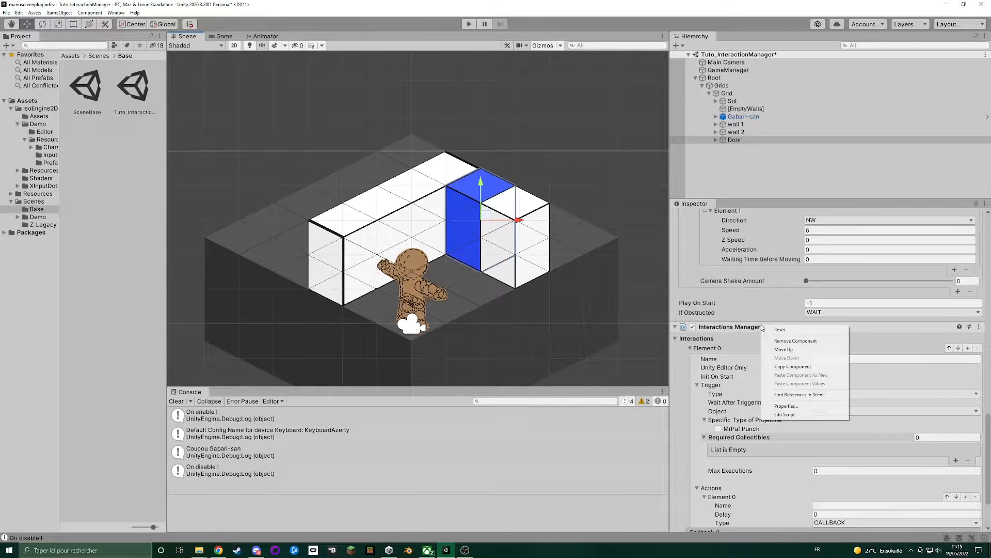
pyautogui.click(789, 341)
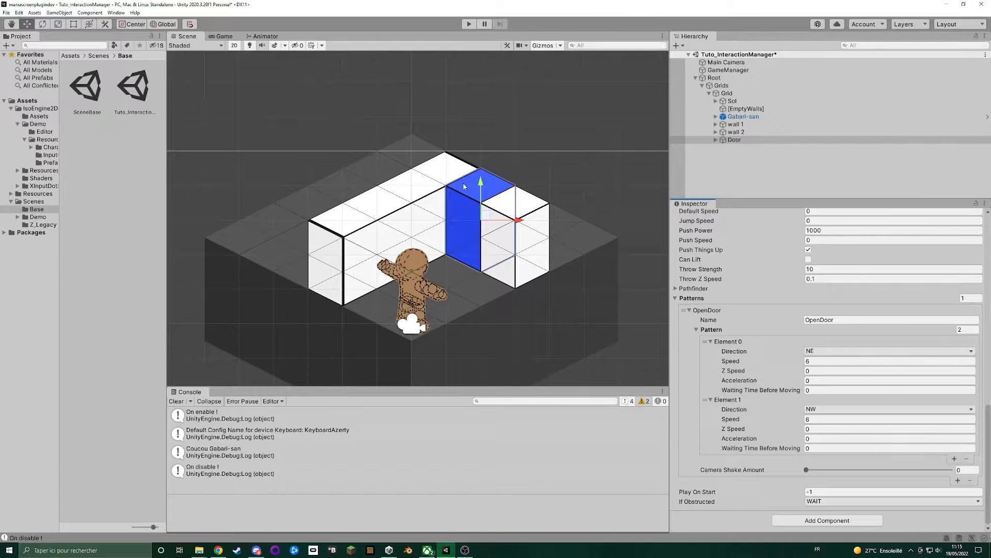
pyautogui.click(597, 123)
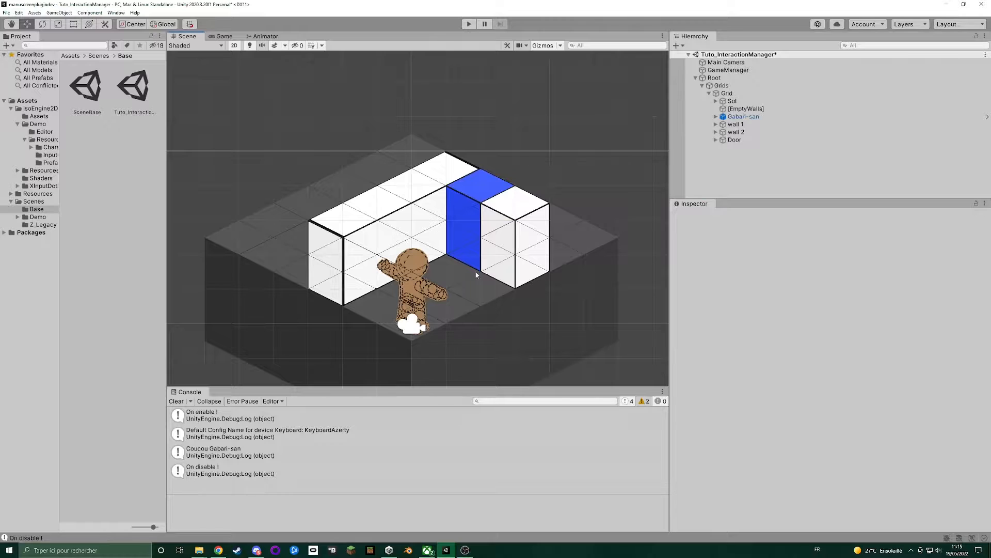
# - Add a cube on the grid in front of the door, with height 0 and width 3
pyautogui.hotkey('alt', 'c')
pyautogui.moveTo(419, 302); pyautogui.dragTo(449, 240)
pyautogui.click(822, 366)
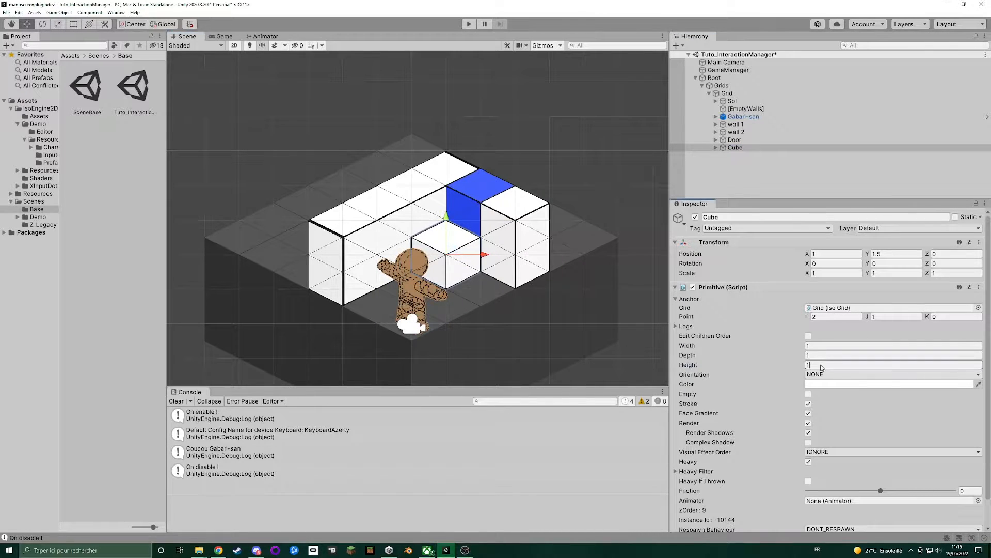
pyautogui.press('BackSpace')
pyautogui.write('0')
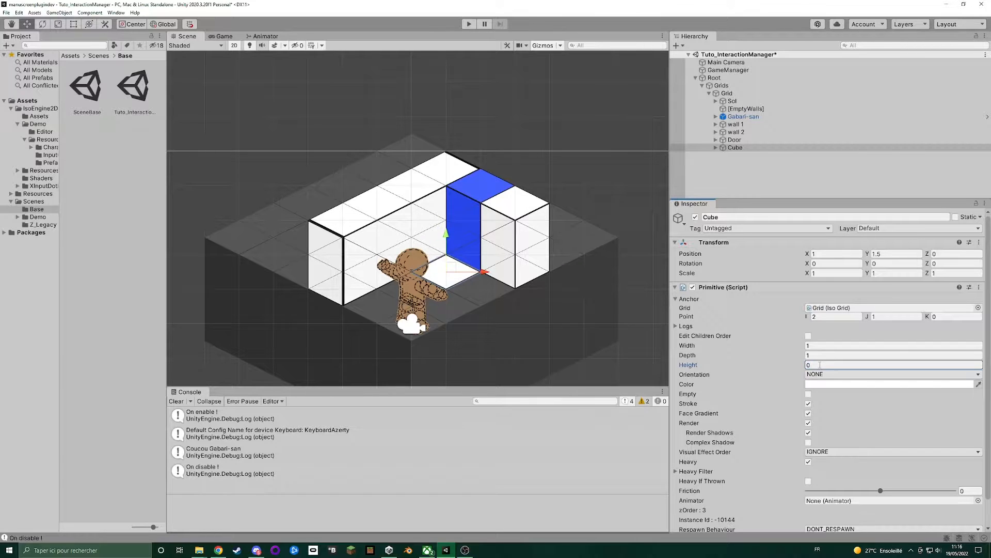
pyautogui.click(827, 345)
pyautogui.write('3')
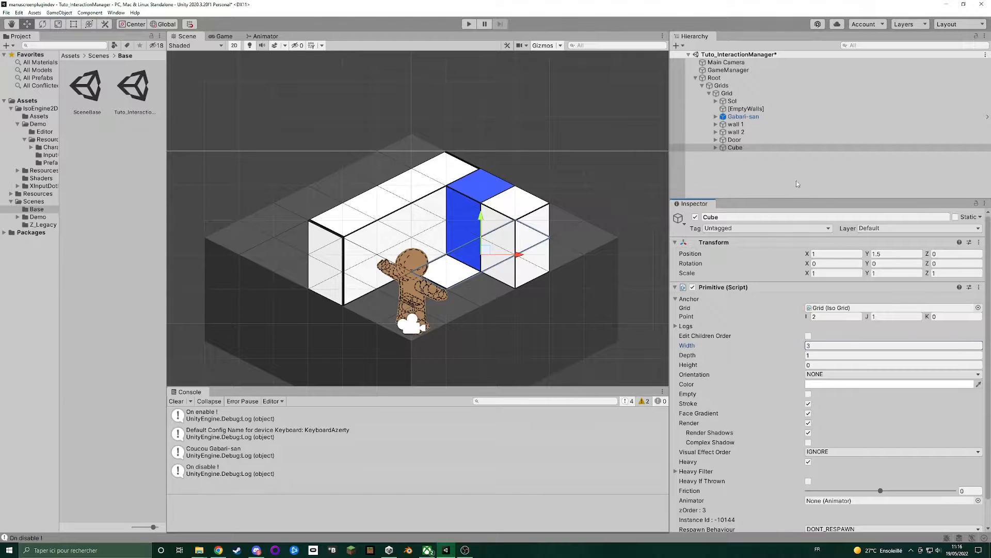
# - Rename the new cube as Trigger and add an Interactions Manager component to it
pyautogui.click(757, 150)
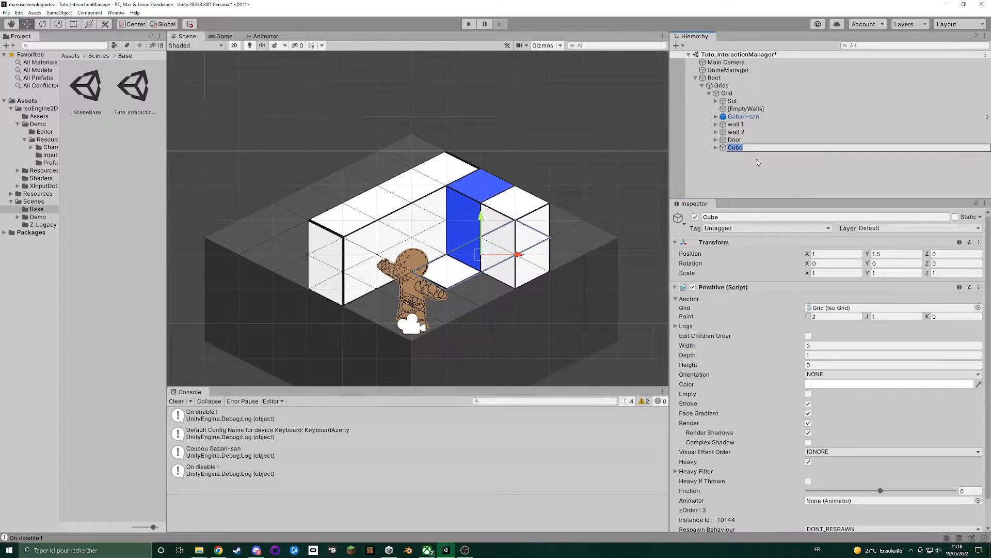
pyautogui.write('Trigger')
pyautogui.press('Return')
pyautogui.scroll(-1, 896, 364)
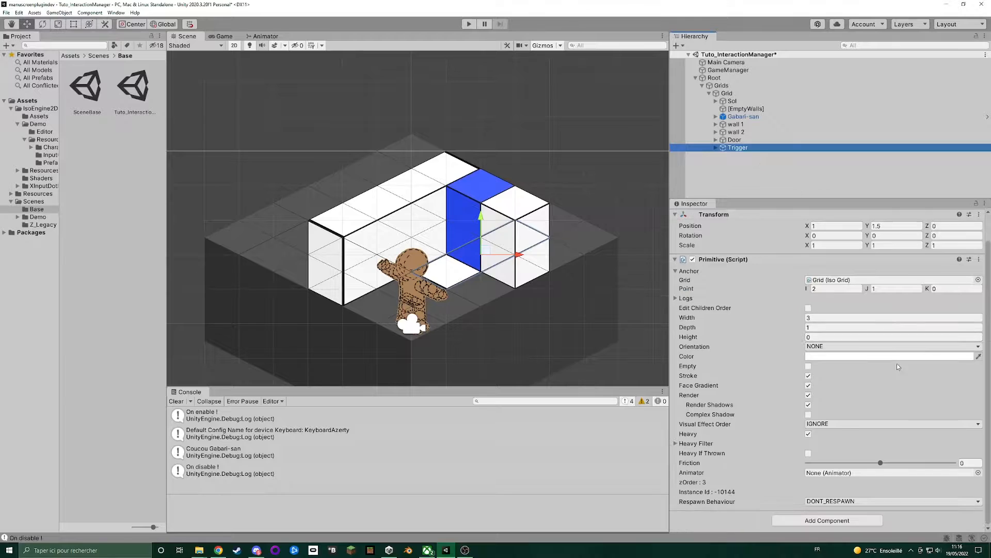
pyautogui.click(821, 520)
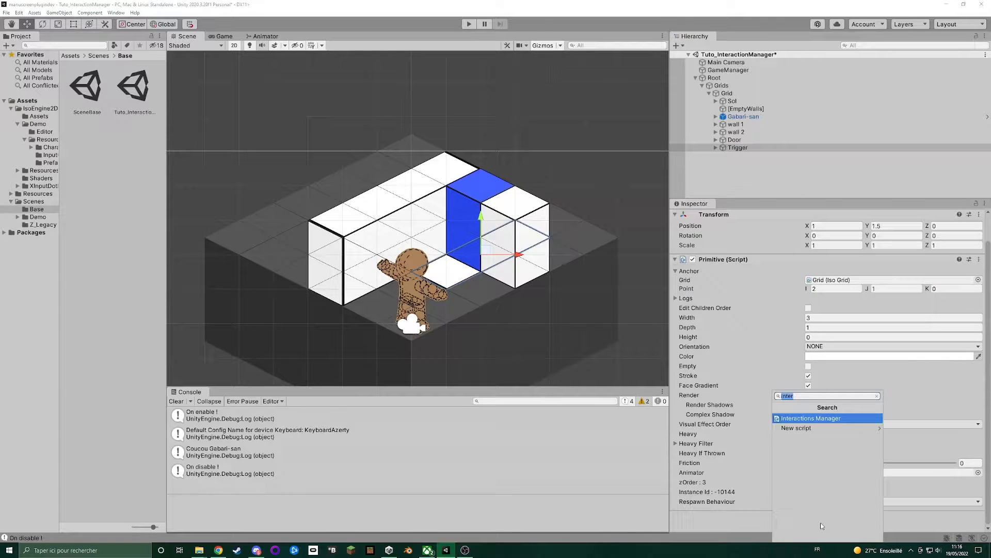
pyautogui.click(808, 418)
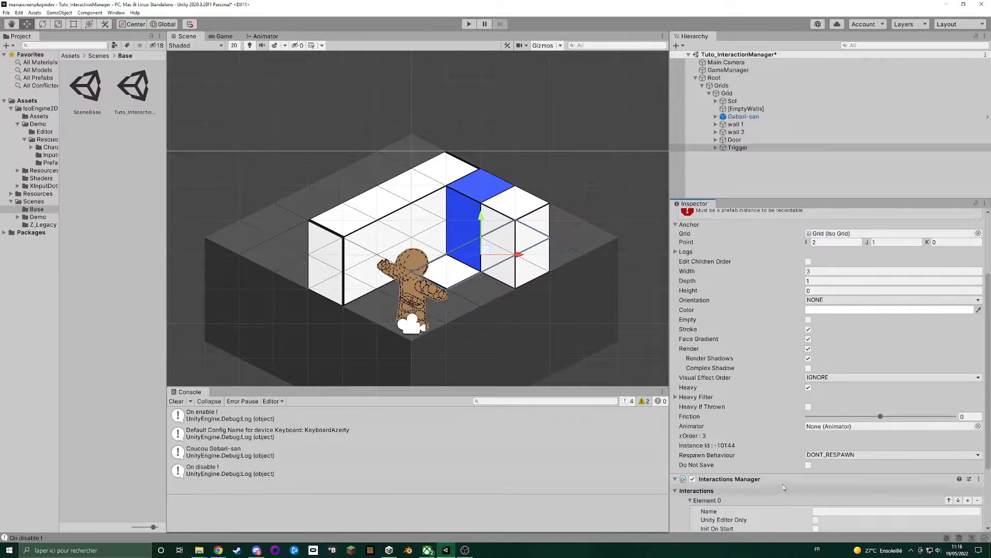
# - Enable Init On Start for the interaction, name it OpenOnEnter and set its trigger type to EVENT
pyautogui.scroll(-3, 782, 485)
pyautogui.click(815, 439)
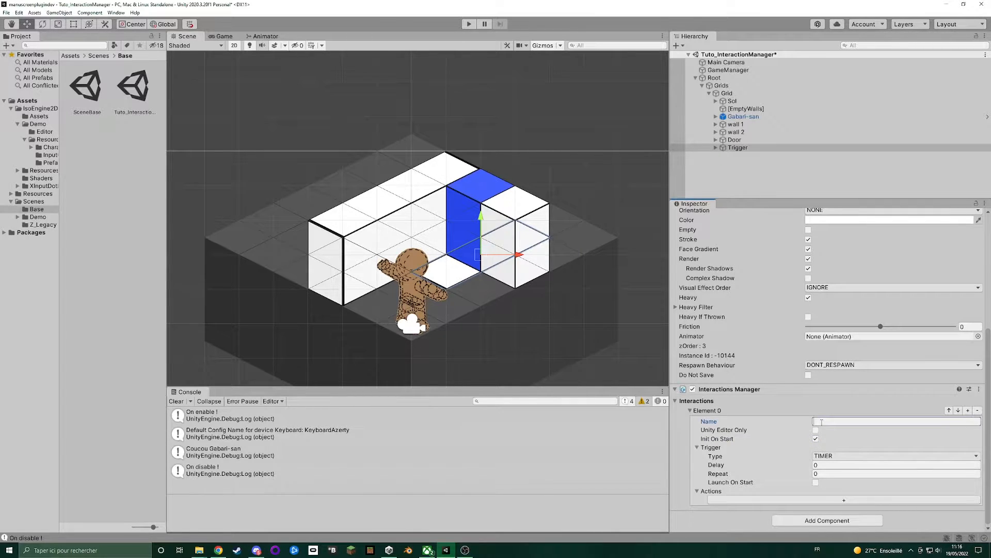
pyautogui.write('OpenOnEnter')
pyautogui.click(837, 456)
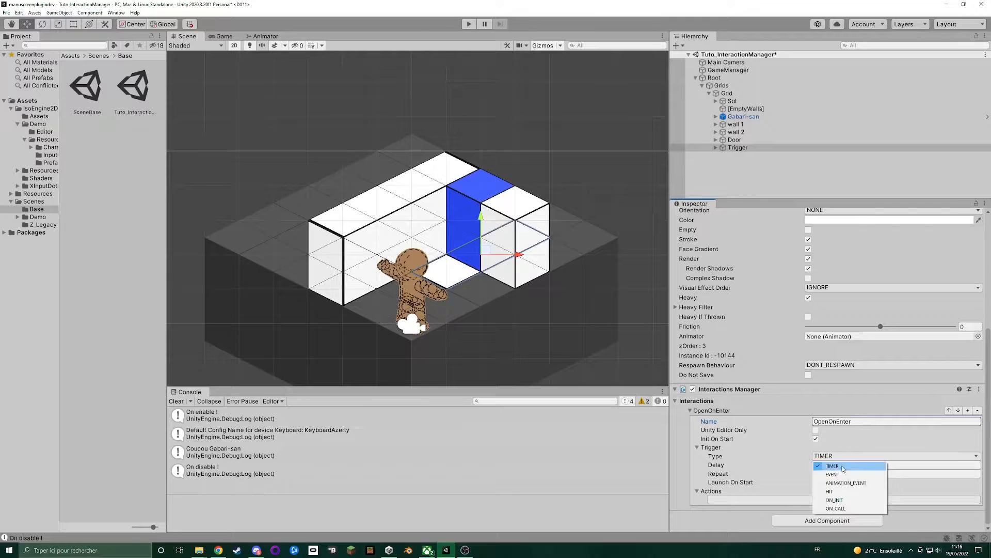
pyautogui.click(840, 476)
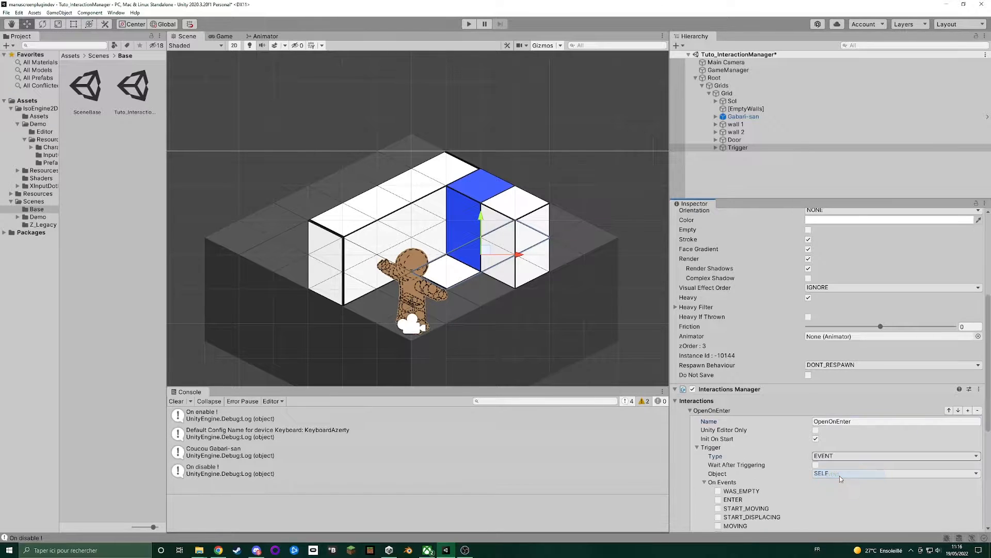
# - Set the event's object to SPECIFIC and filter it by the tag Player
pyautogui.scroll(-5, 793, 343)
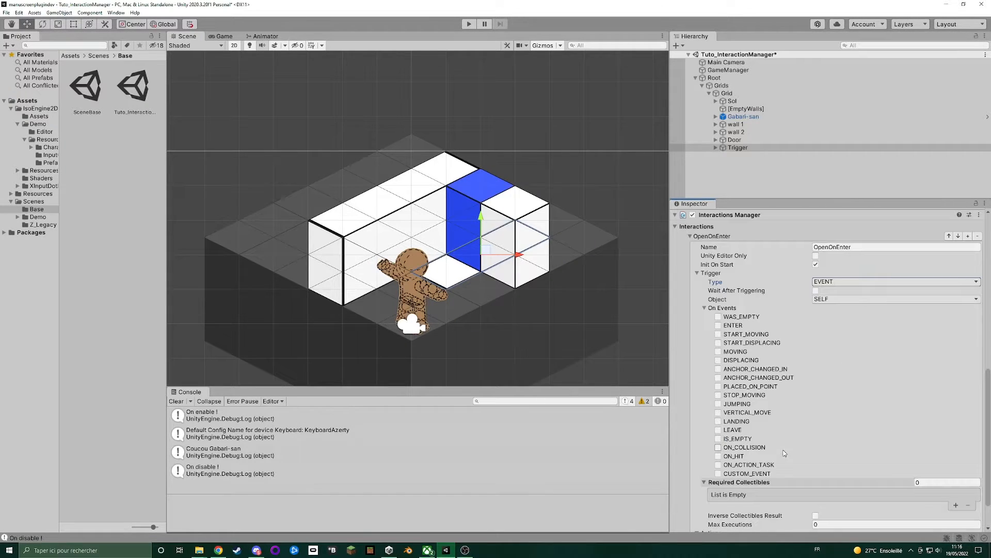
pyautogui.click(829, 299)
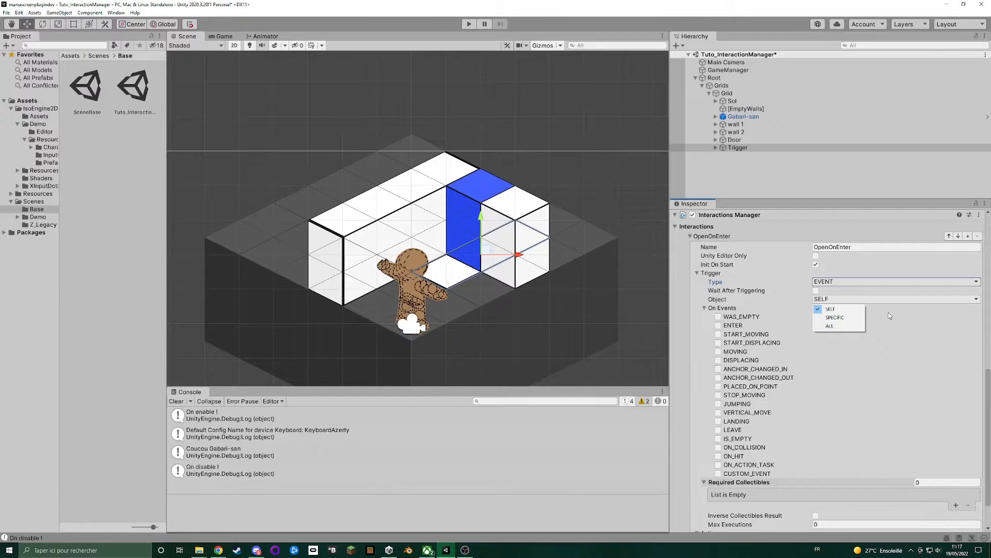
pyautogui.click(844, 317)
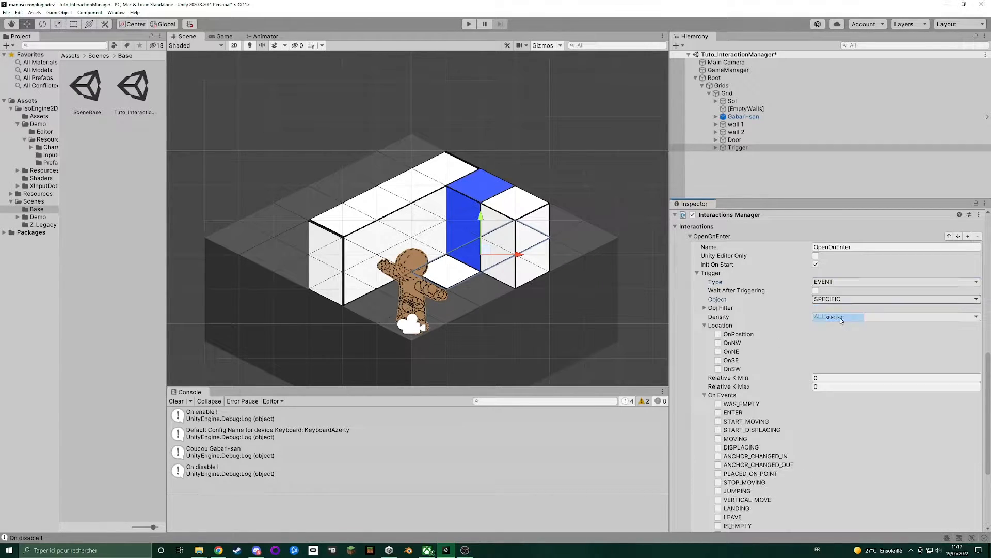
pyautogui.click(704, 308)
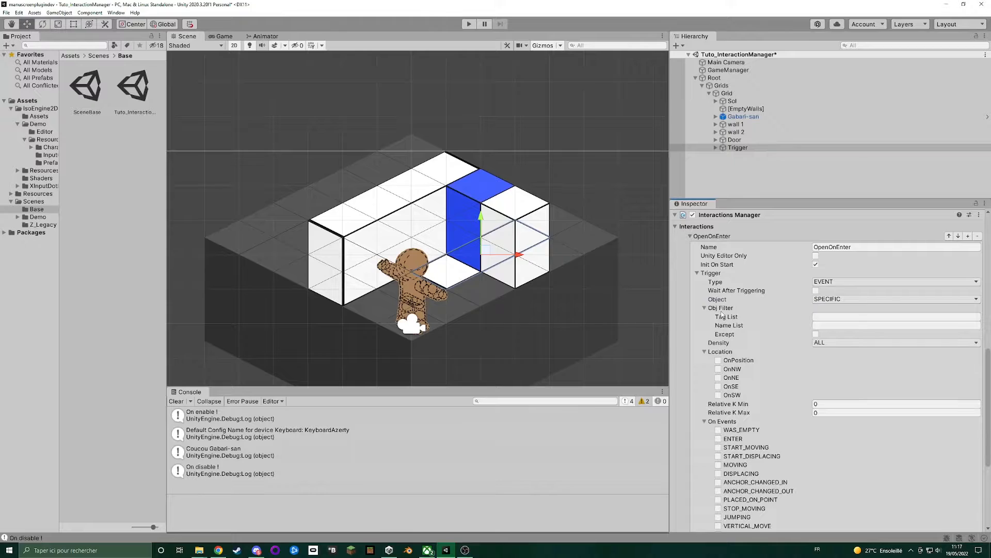
pyautogui.click(830, 316)
pyautogui.write('Player')
pyautogui.scroll(-3, 800, 307)
pyautogui.scroll(3, 783, 269)
pyautogui.click(830, 368)
# - Move the Door to grid point 5, 5, 0 and wall 1 to grid point 5, 0, 0, clear of the flat trigger
pyautogui.click(473, 231)
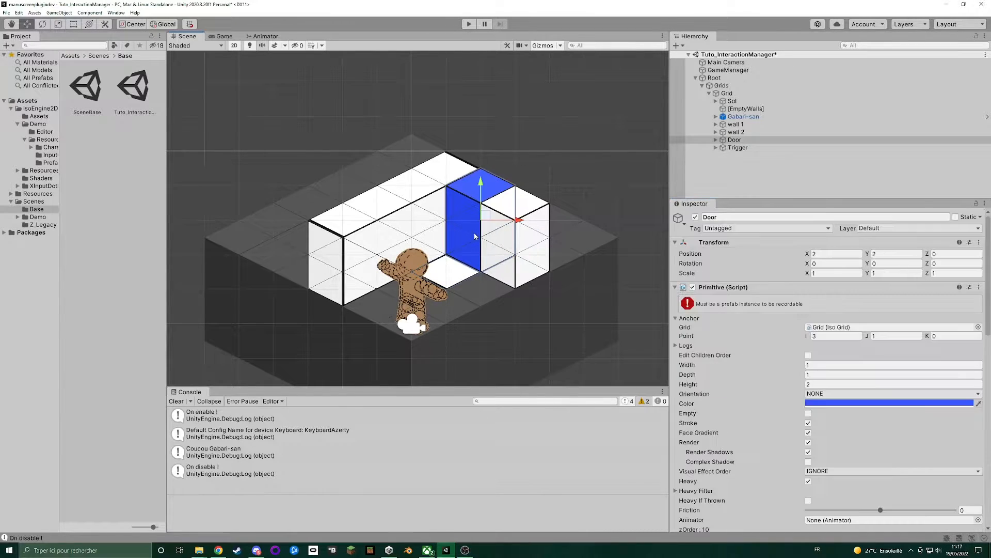
pyautogui.moveTo(483, 219); pyautogui.dragTo(413, 109)
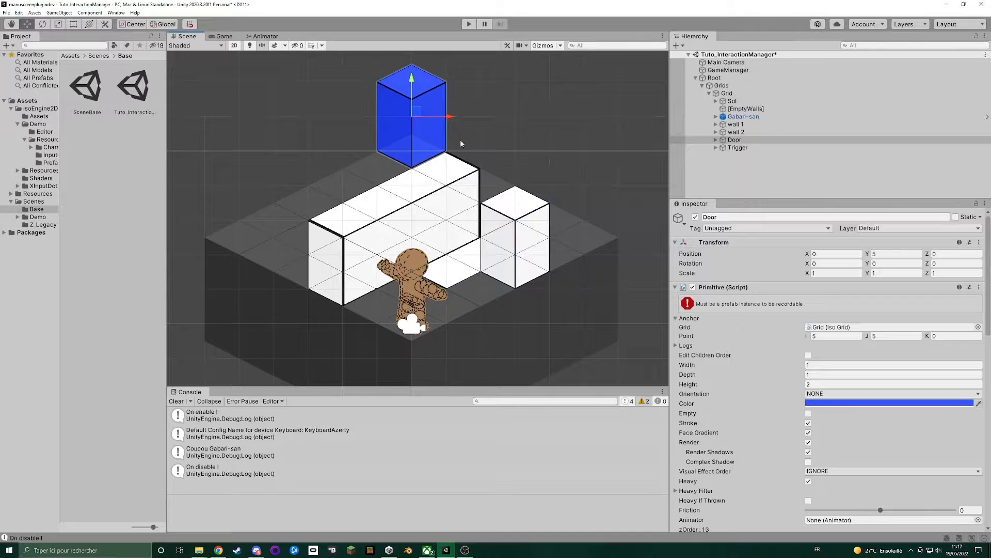
pyautogui.click(528, 255)
pyautogui.moveTo(520, 234); pyautogui.dragTo(591, 201)
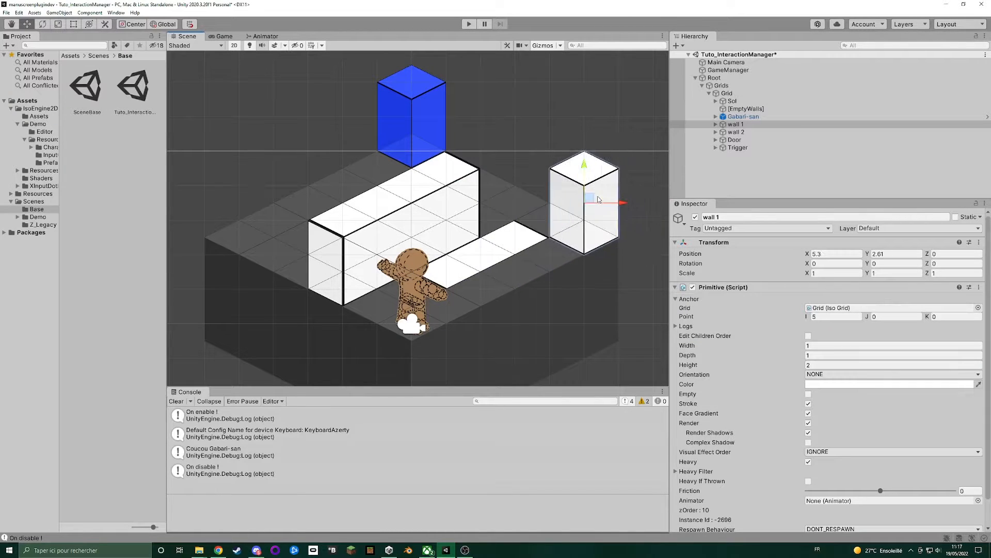
# - Enable the OnPosition location in the Trigger object's OpenOnEnter interaction
pyautogui.click(509, 245)
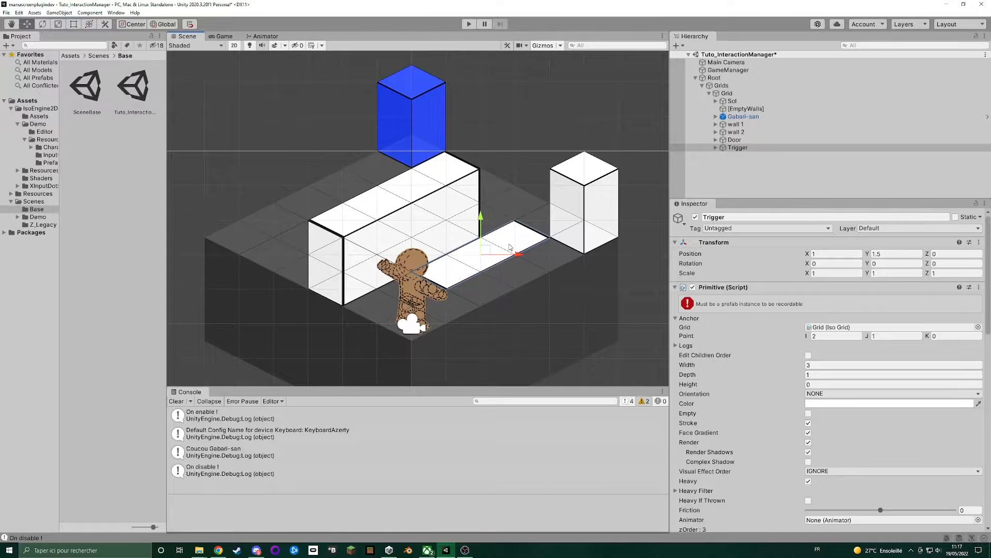
pyautogui.scroll(-15, 860, 358)
pyautogui.scroll(4, 860, 358)
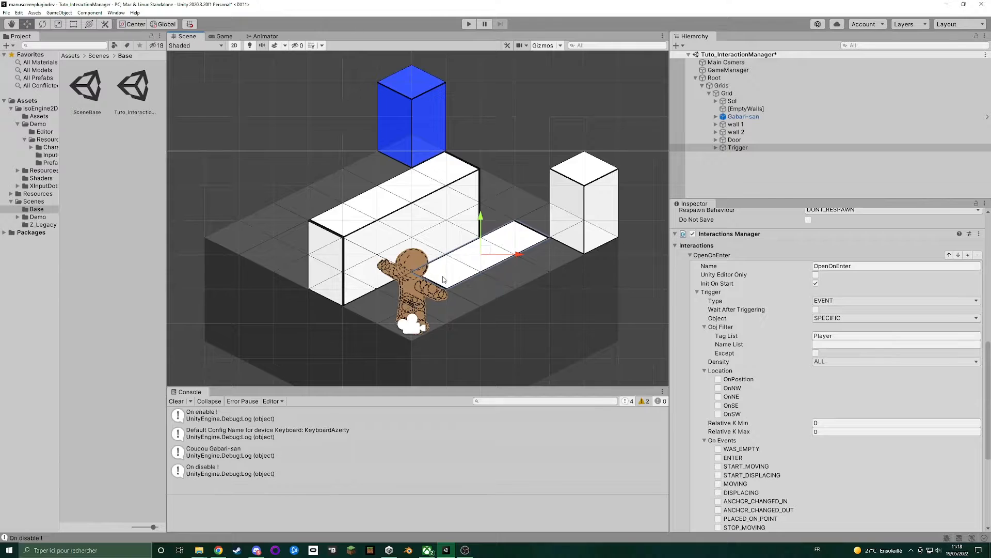
pyautogui.click(718, 379)
# - Enable the ENTER and LANDING events for the OpenOnEnter trigger
pyautogui.scroll(-3, 744, 374)
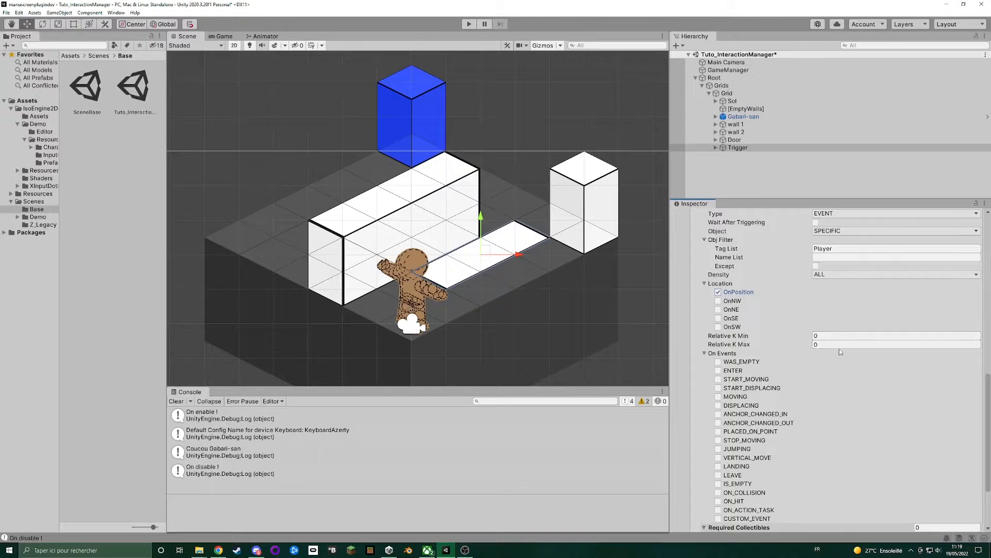
pyautogui.scroll(-3, 816, 322)
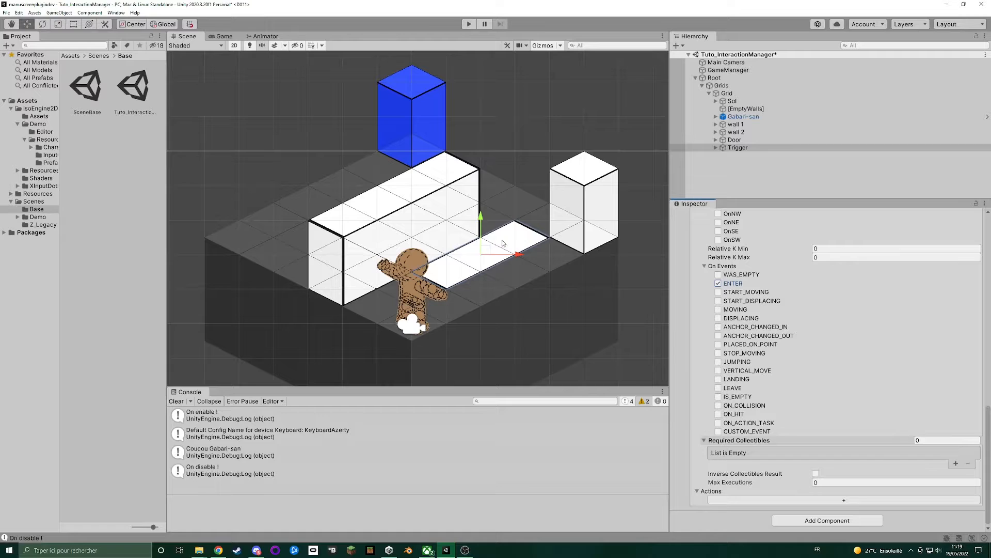
pyautogui.scroll(4, 773, 240)
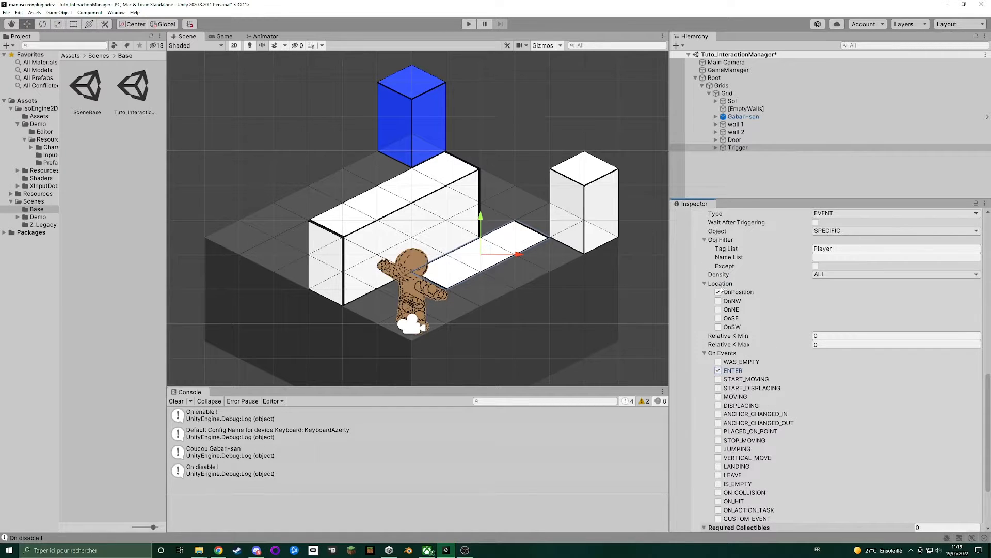
pyautogui.scroll(-4, 748, 291)
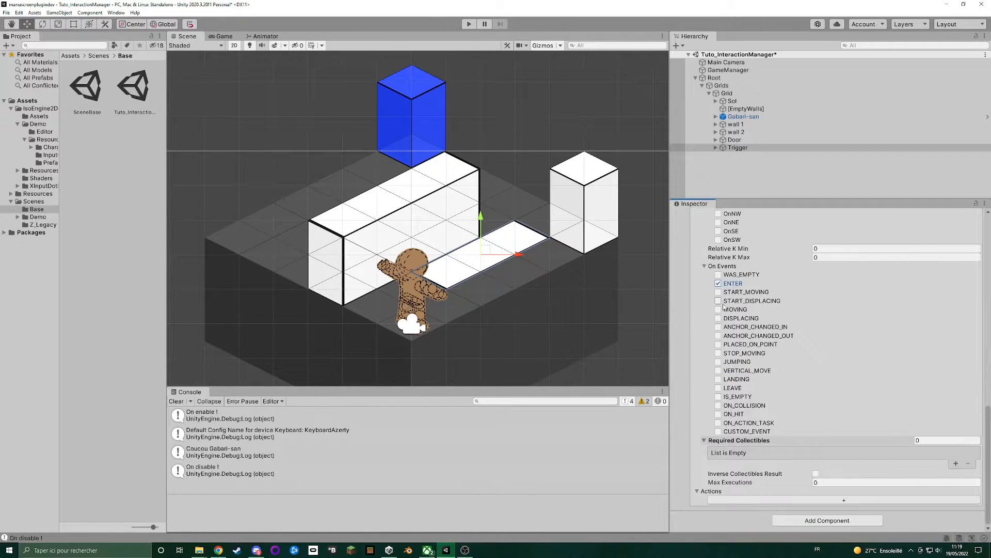
pyautogui.click(718, 379)
pyautogui.scroll(3, 796, 457)
pyautogui.scroll(3, 792, 438)
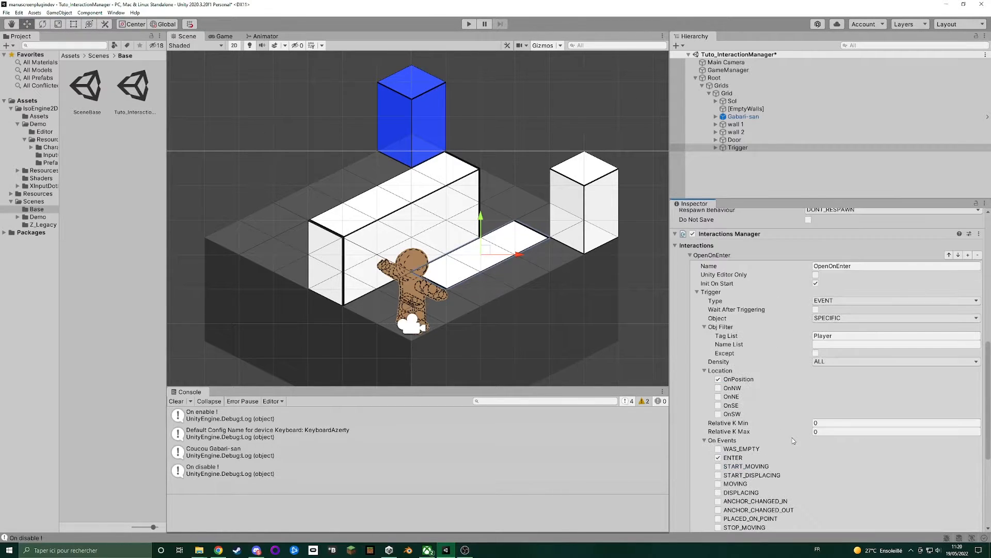
pyautogui.scroll(-3, 794, 439)
pyautogui.scroll(3, 788, 413)
pyautogui.scroll(-3, 788, 322)
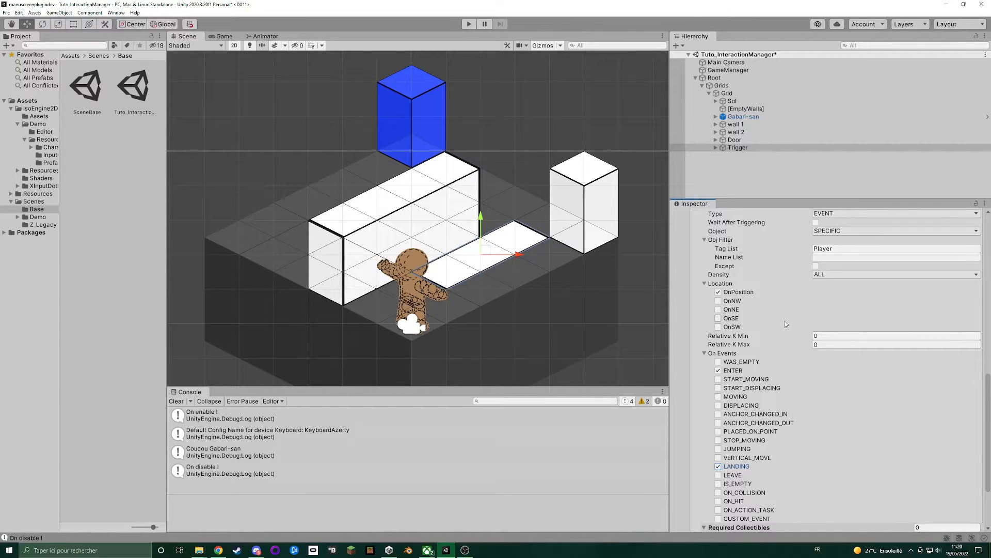
# - Add an action to the OpenOnEnter interaction and set its type to CALLBACK
pyautogui.scroll(-3, 777, 306)
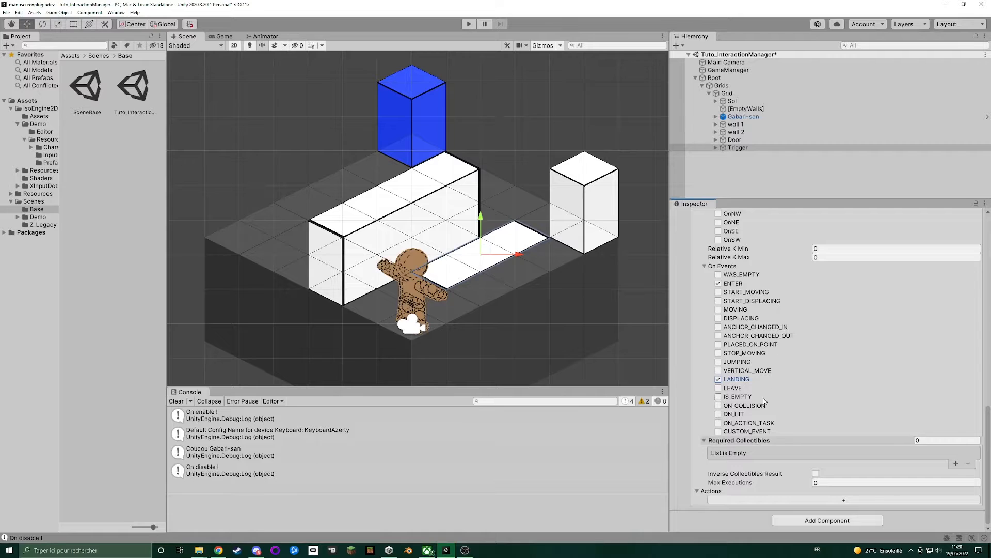
pyautogui.click(734, 500)
pyautogui.scroll(-2, 735, 485)
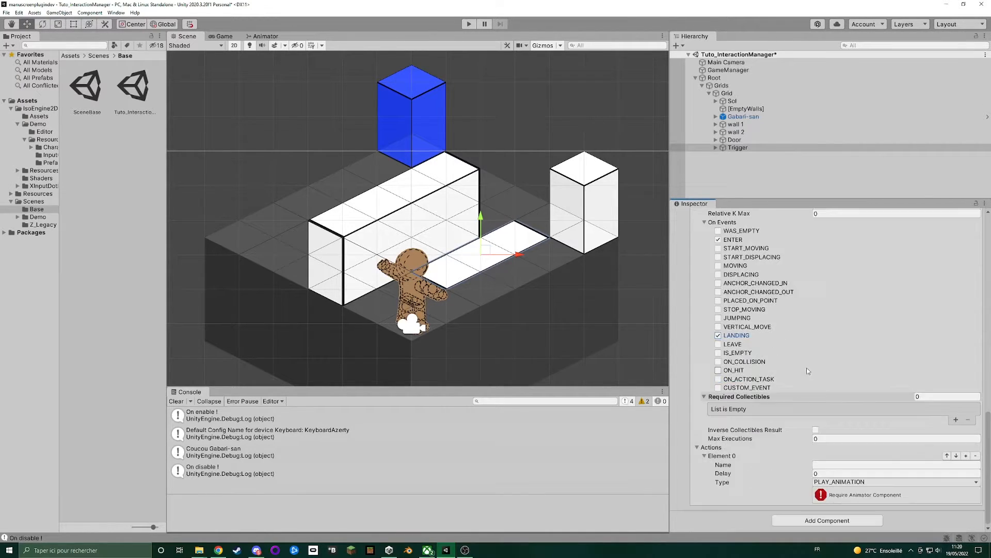
pyautogui.click(847, 482)
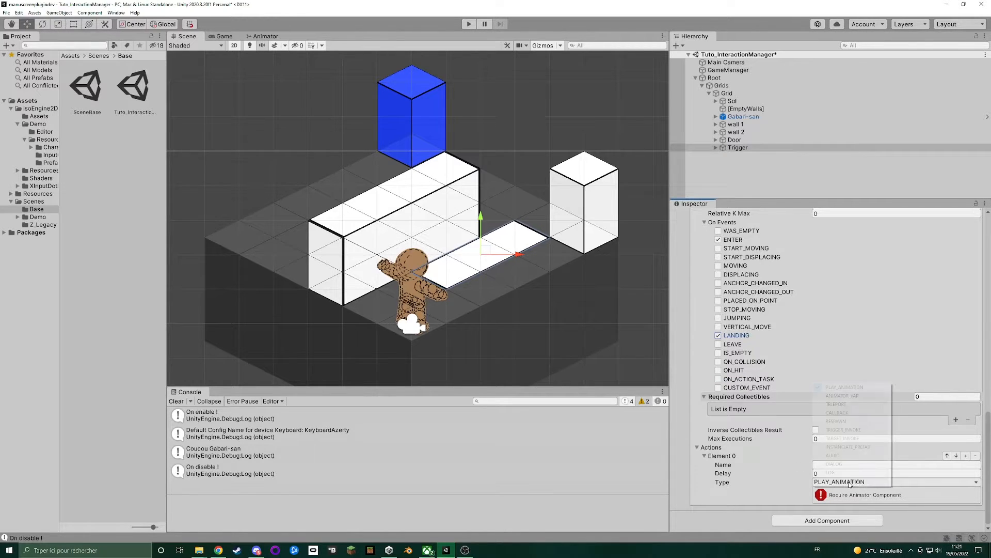
pyautogui.click(851, 415)
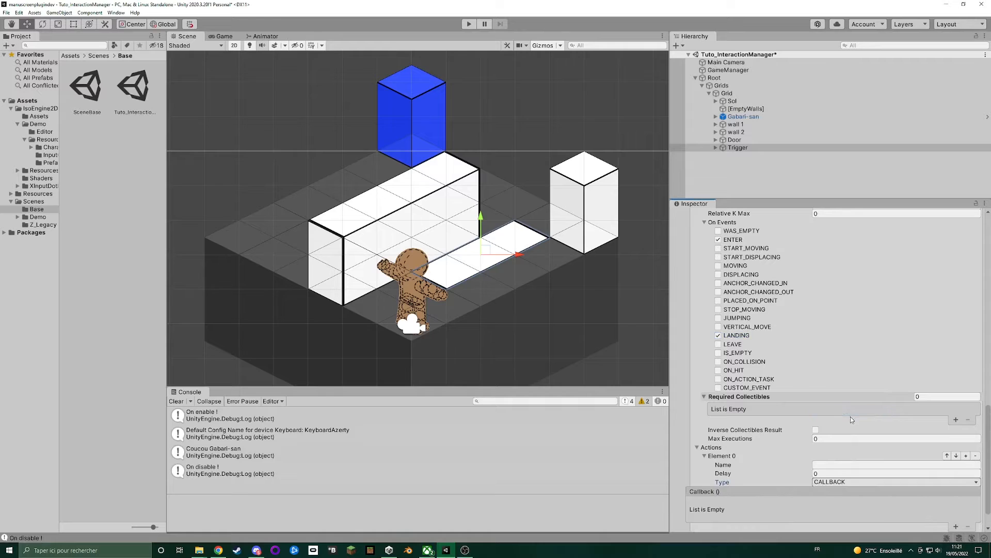
# - Add a callback on the Door object to the OpenOnEnter action, calling PlatformManager.Play with the argument OpenDoor
pyautogui.click(956, 498)
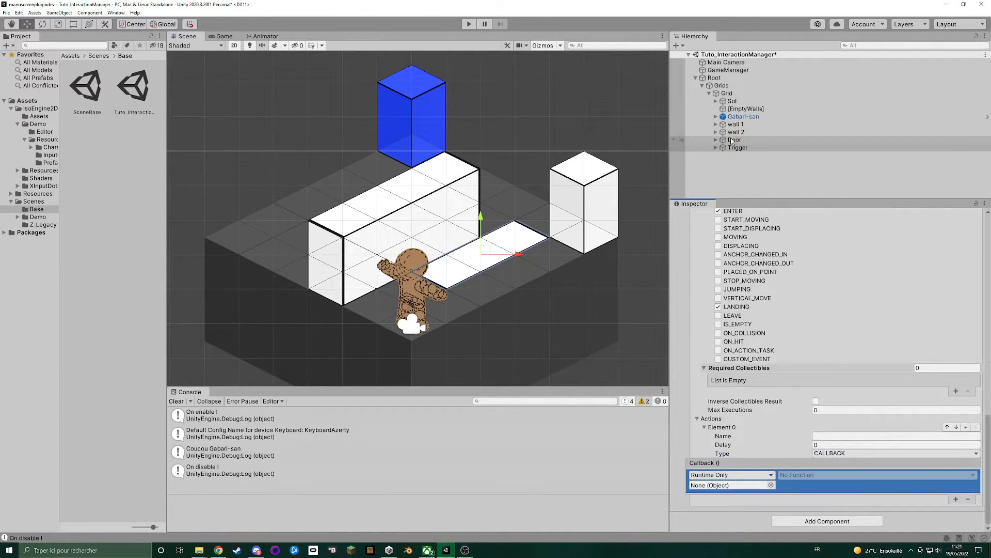
pyautogui.moveTo(732, 140); pyautogui.dragTo(730, 486)
pyautogui.click(804, 476)
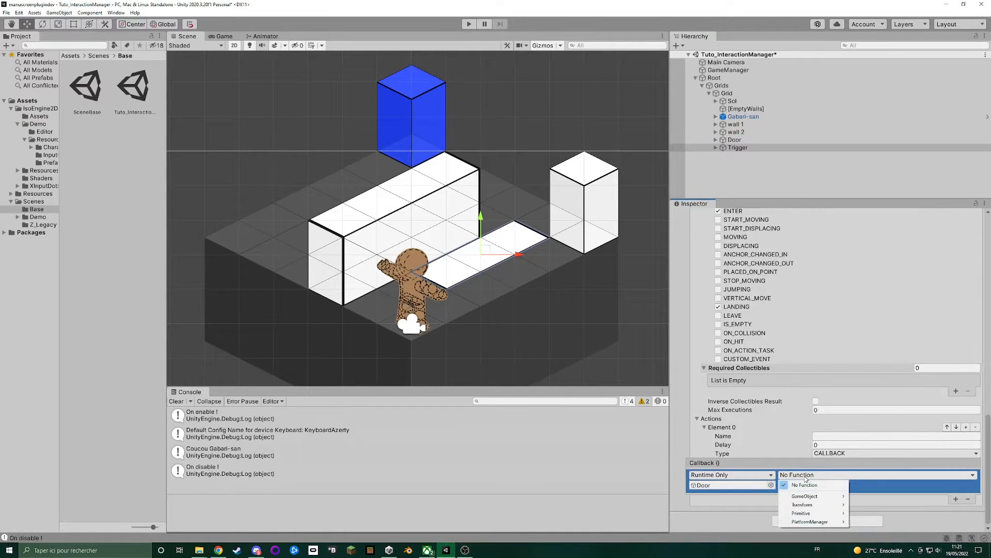
pyautogui.moveTo(813, 521)
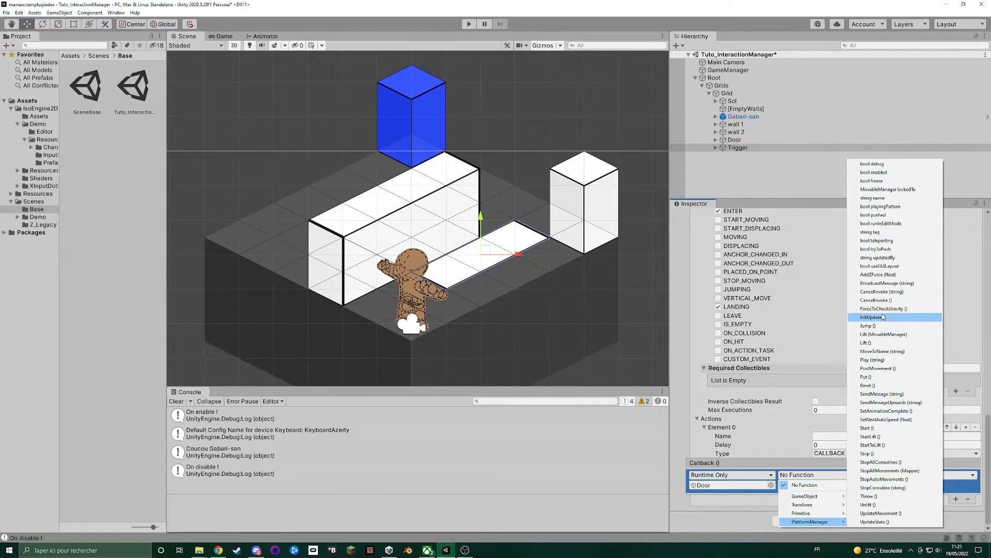
pyautogui.click(878, 359)
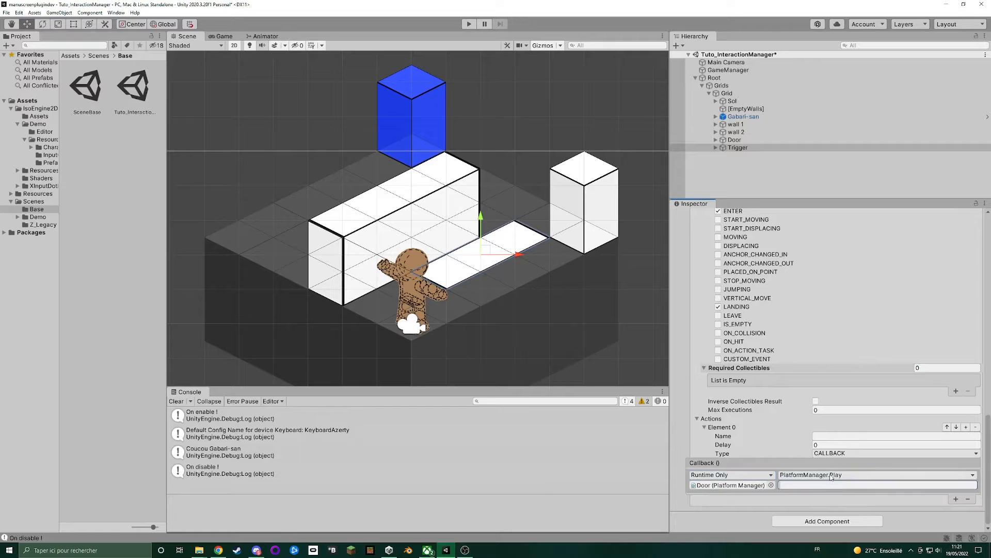
pyautogui.write('OpenDoor')
# - Move the Door back to grid point 3, 1, 0 and wall 1 beside it, closing the passage over the trigger
pyautogui.click(439, 121)
pyautogui.moveTo(416, 119); pyautogui.dragTo(485, 224)
pyautogui.click(596, 215)
pyautogui.moveTo(588, 199); pyautogui.dragTo(518, 234)
pyautogui.click(597, 192)
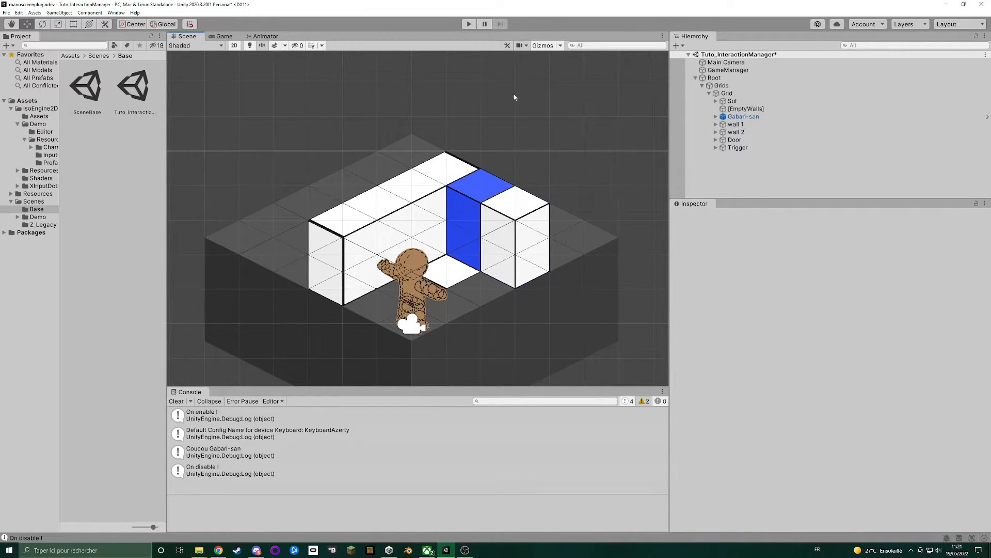
# - Play the scene, walk the character onto the trigger to test the door opening, and stop the game
pyautogui.click(469, 24)
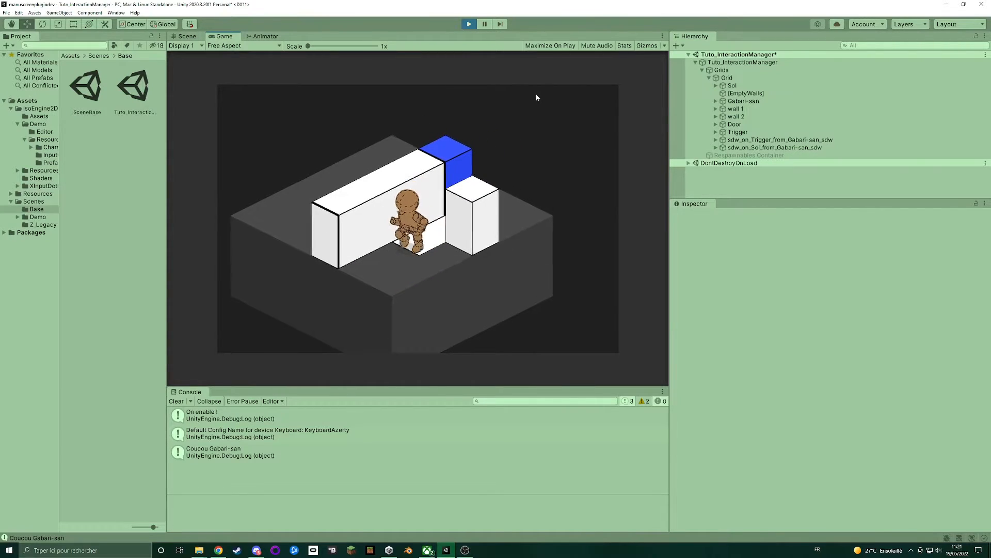
pyautogui.press('q')
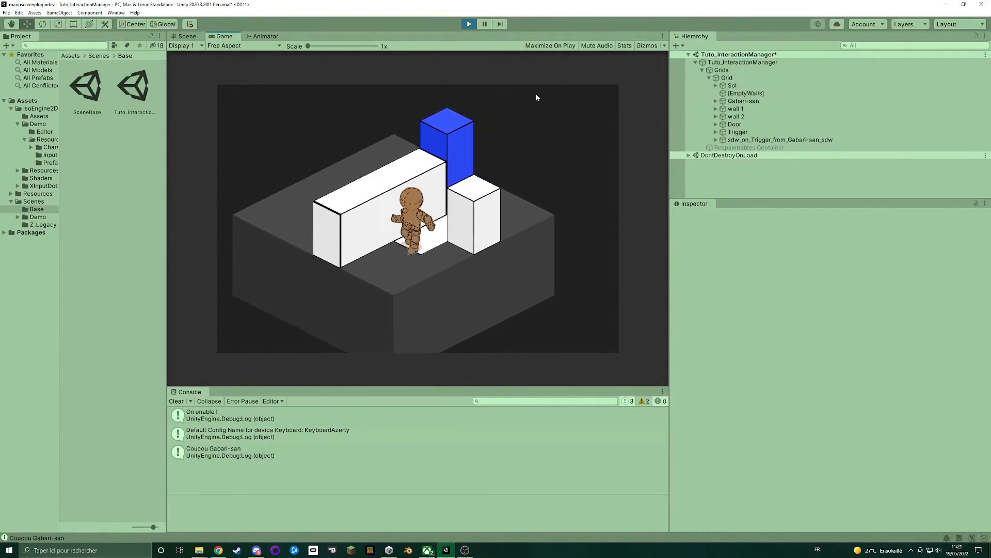
pyautogui.press('d')
pyautogui.press('q')
pyautogui.press('d')
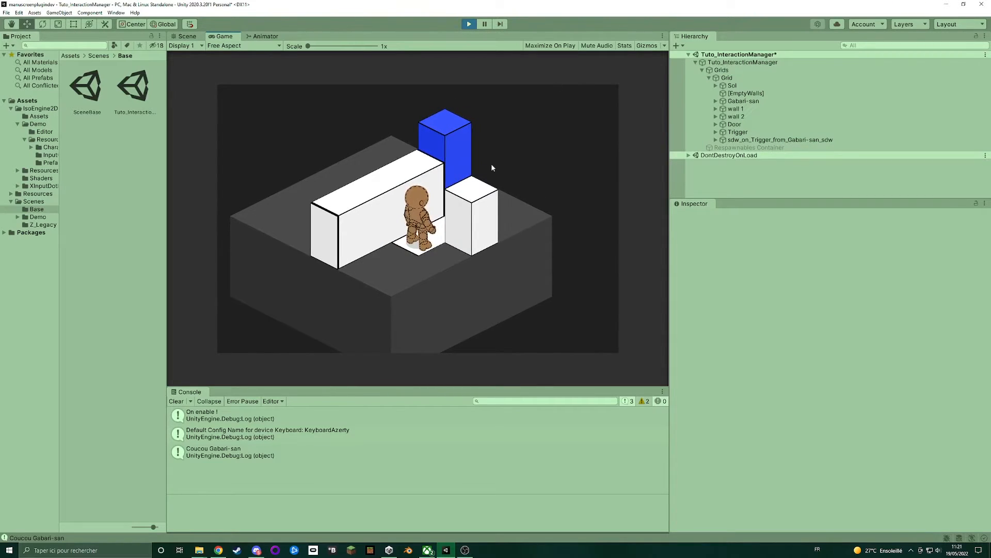
pyautogui.click(469, 24)
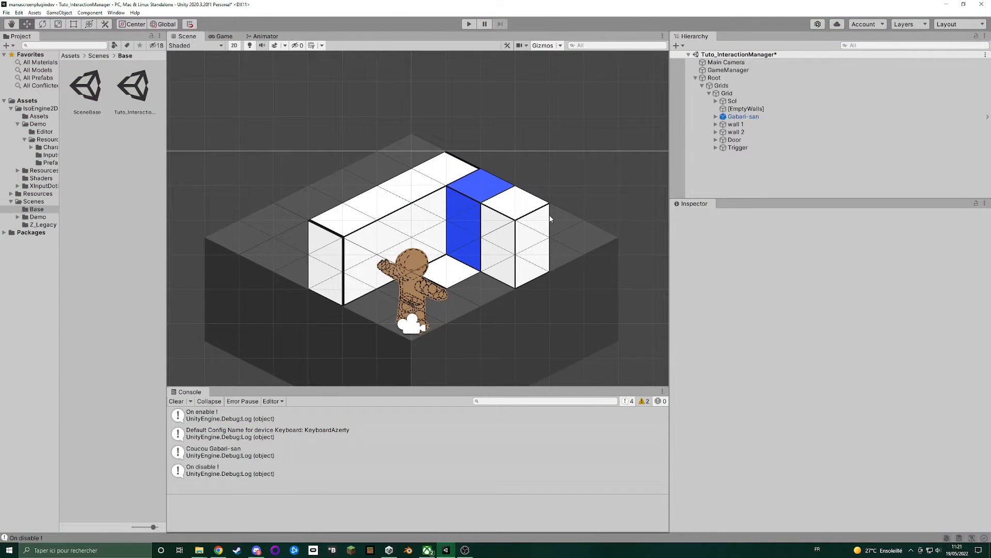
# - Duplicate the OpenOnEnter interaction in the Trigger object's Interactions Manager
pyautogui.click(454, 267)
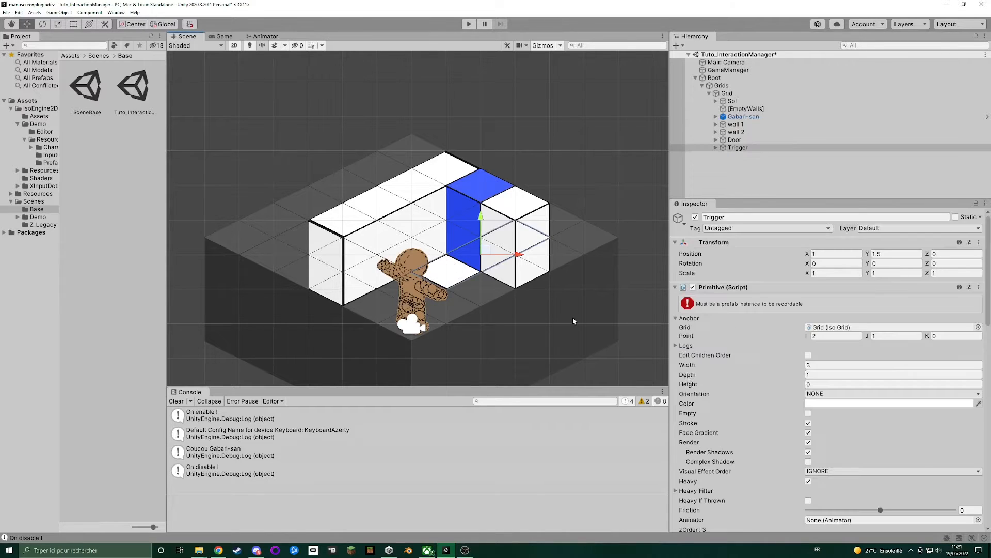
pyautogui.scroll(-10, 737, 369)
pyautogui.scroll(10, 755, 367)
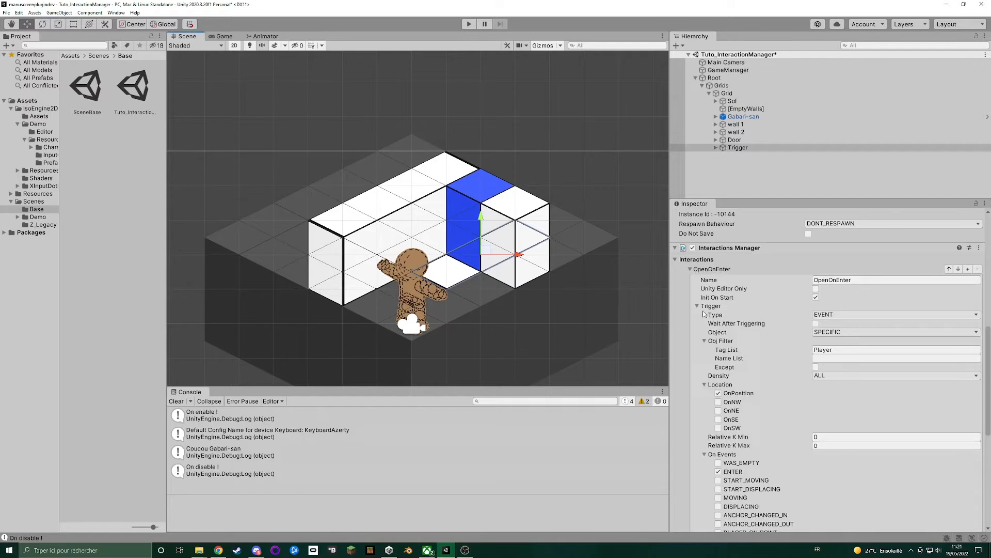
pyautogui.click(691, 269)
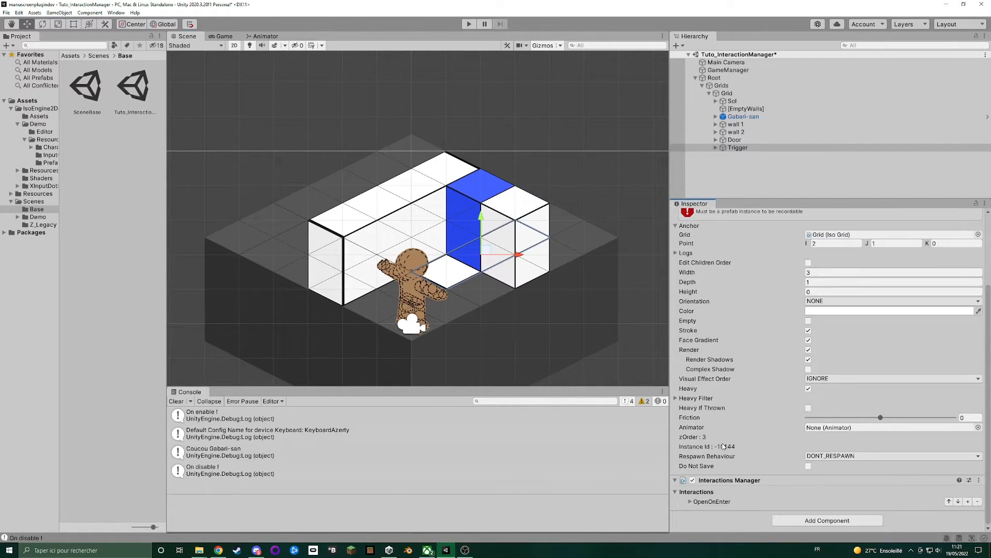
pyautogui.click(968, 502)
pyautogui.scroll(-1, 739, 511)
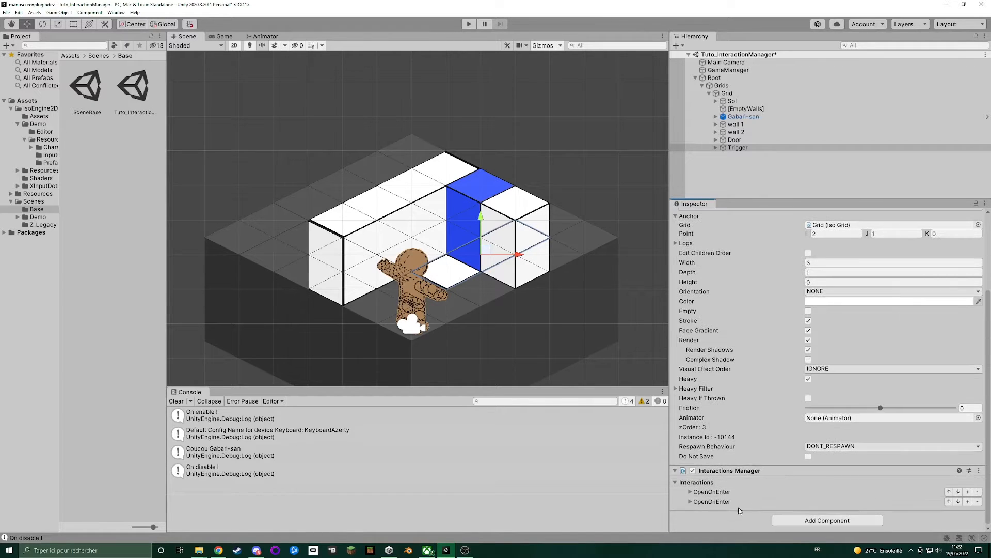
# - Rename the duplicated interaction as CloseOnExit
pyautogui.click(691, 501)
pyautogui.scroll(-3, 702, 491)
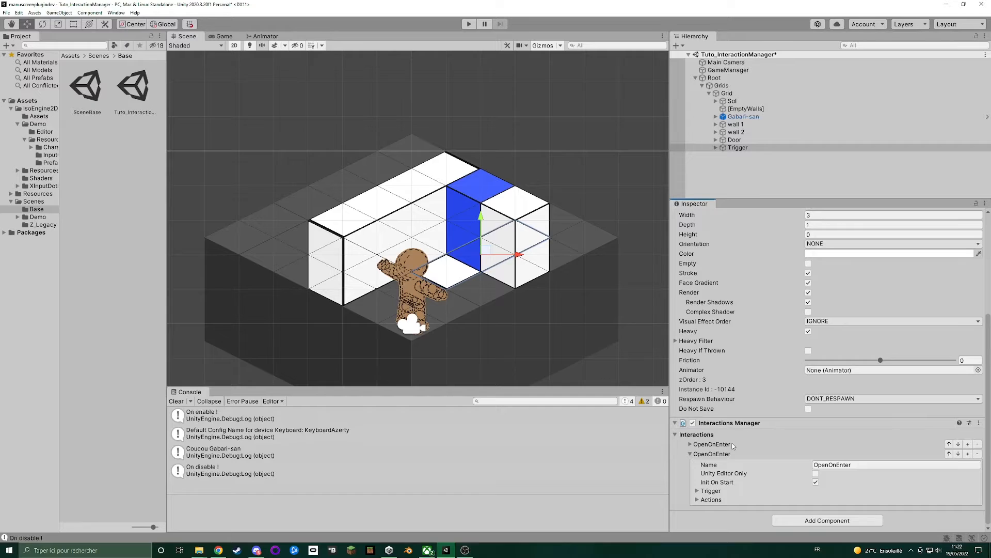
pyautogui.click(868, 464)
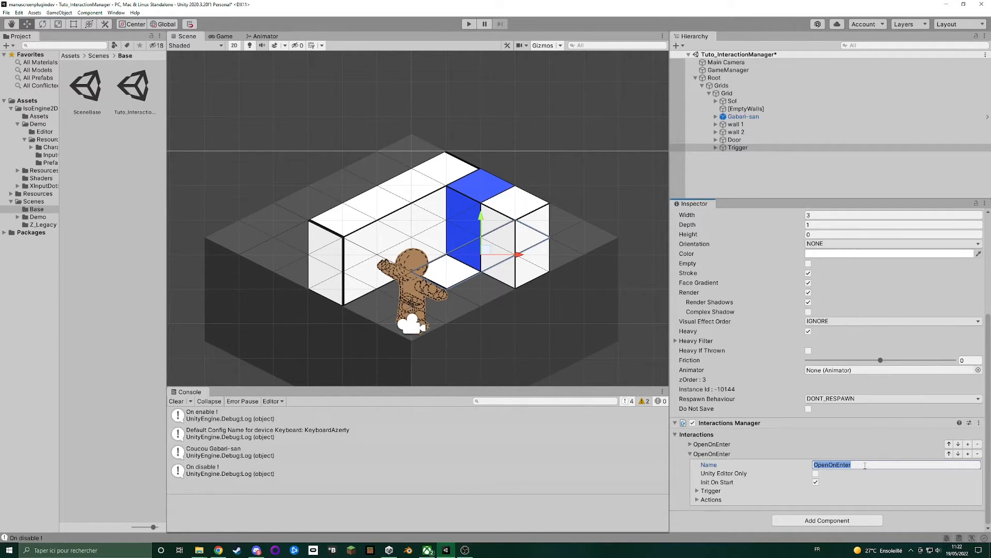
pyautogui.write('CloseOnExit')
# - Disable the ENTER and LANDING events of the CloseOnExit trigger and enable LEAVE instead
pyautogui.click(703, 491)
pyautogui.scroll(-3, 762, 471)
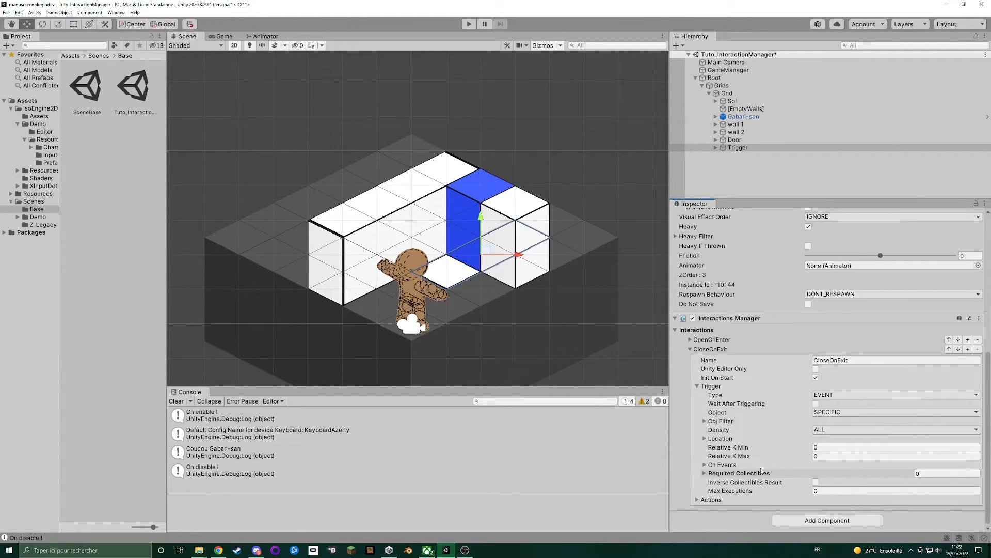
pyautogui.click(707, 464)
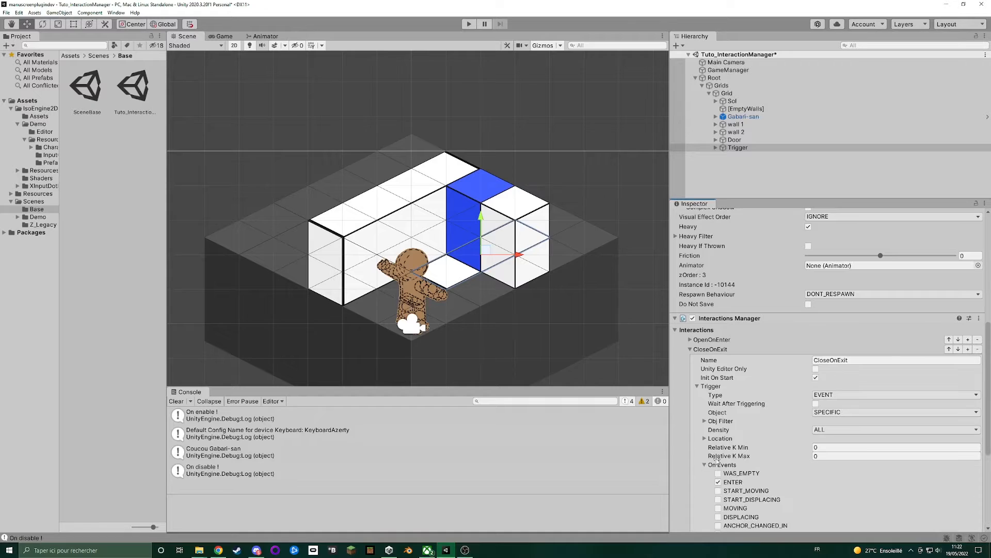
pyautogui.scroll(-3, 804, 362)
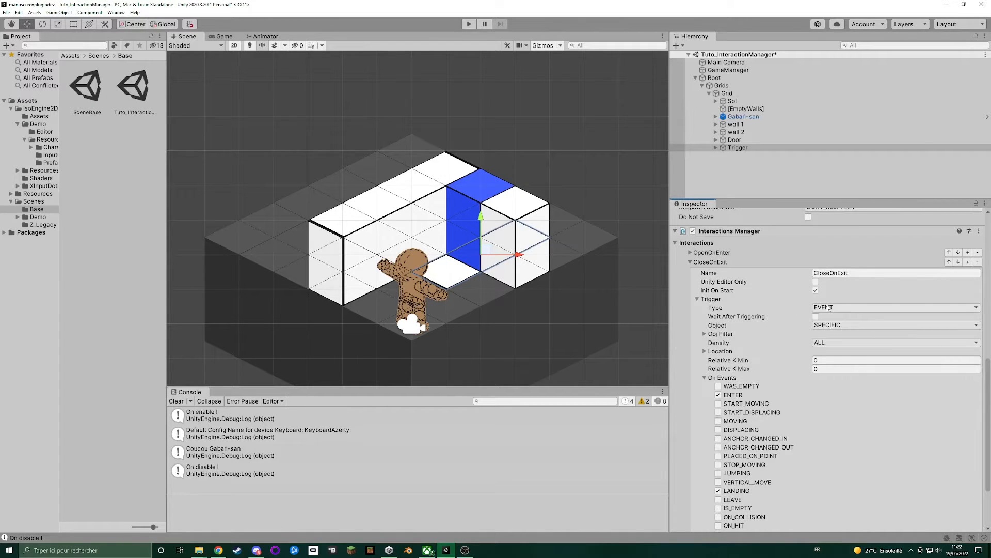
pyautogui.click(711, 334)
pyautogui.scroll(-3, 826, 341)
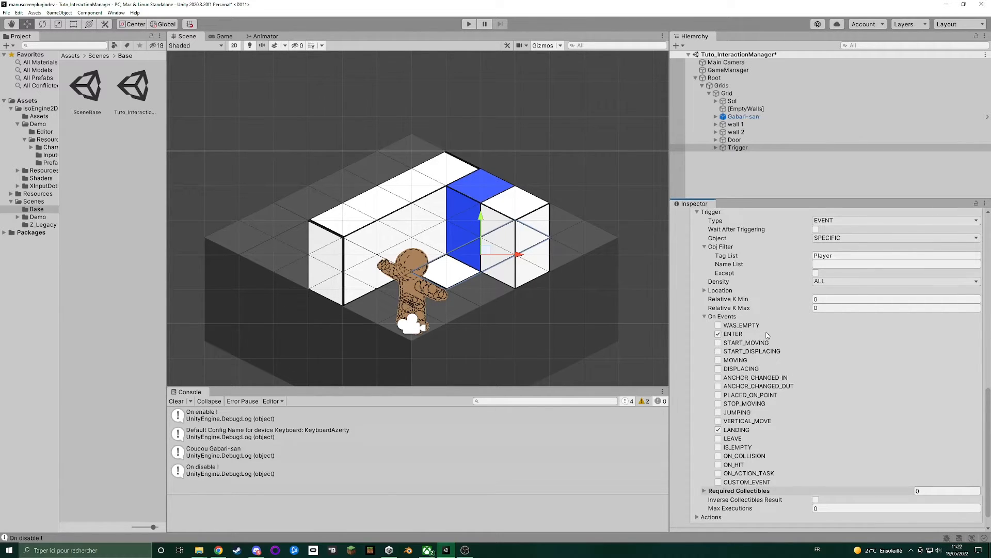
pyautogui.click(717, 430)
pyautogui.click(718, 439)
pyautogui.scroll(-1, 850, 406)
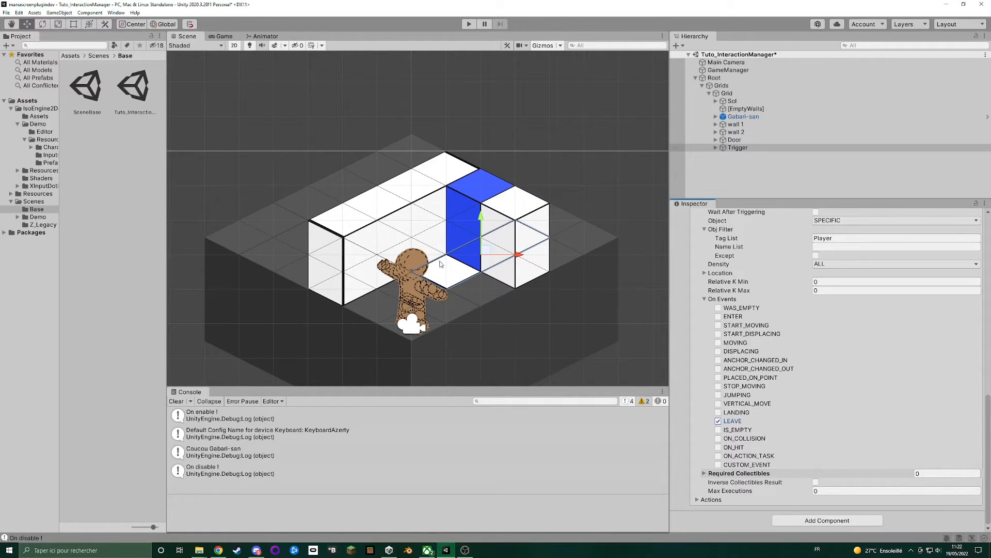
# - Examine the callback settings of the CloseOnExit interaction's action, including its target, function and pattern name
pyautogui.click(697, 500)
pyautogui.scroll(-1, 702, 502)
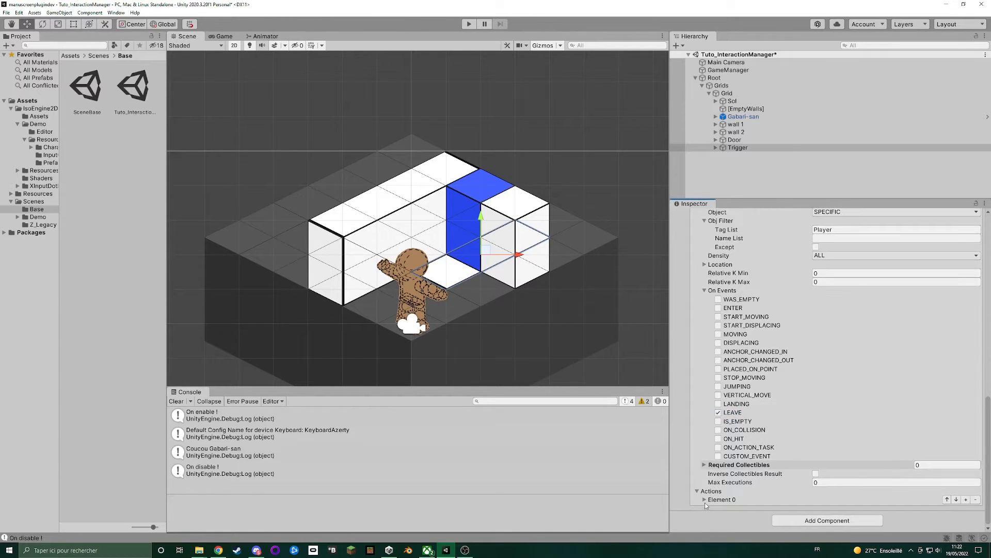
pyautogui.click(705, 499)
pyautogui.scroll(-3, 710, 498)
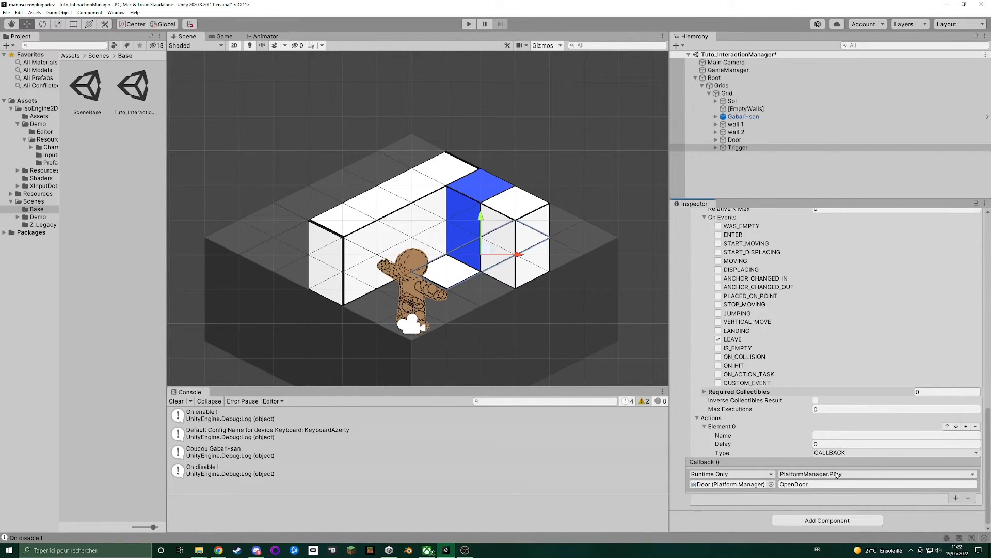
pyautogui.scroll(10, 831, 465)
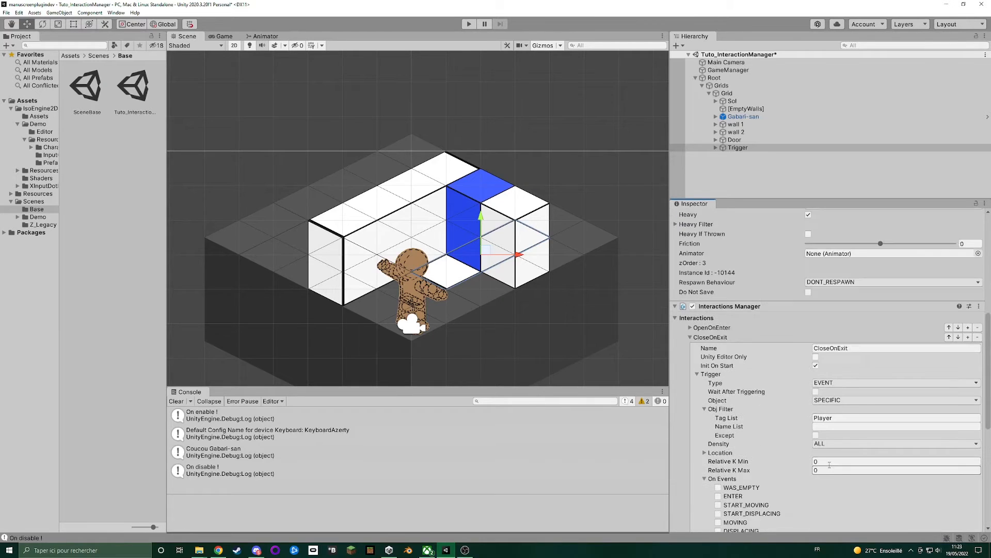
pyautogui.scroll(5, 821, 435)
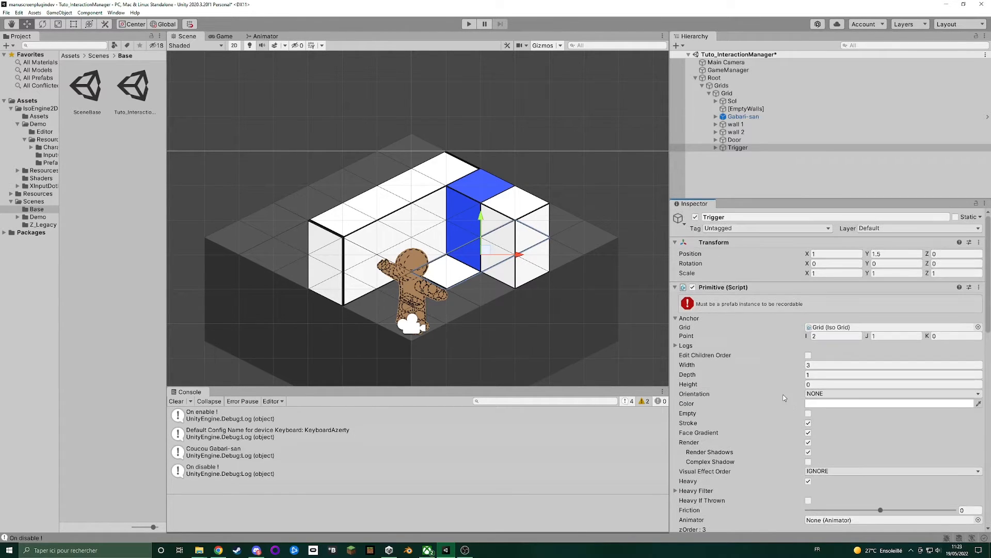
pyautogui.scroll(-15, 784, 385)
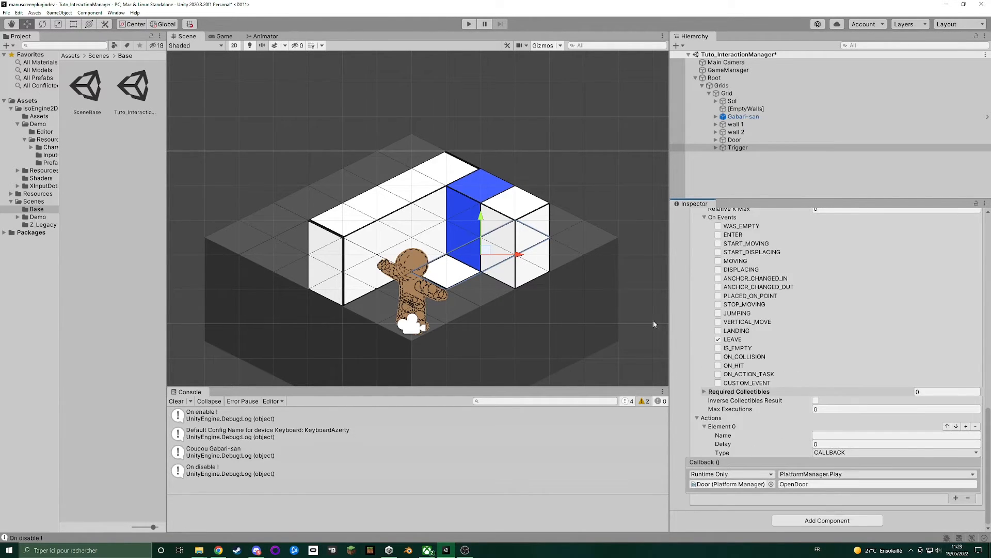
# - Add a second movement pattern to the Door object and name it CloseDoor
pyautogui.click(458, 204)
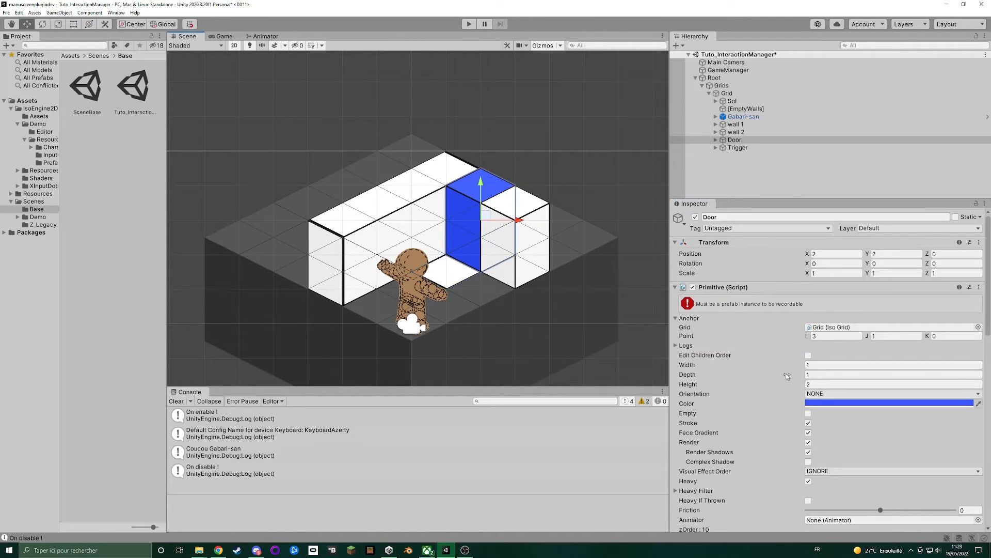
pyautogui.scroll(-10, 790, 371)
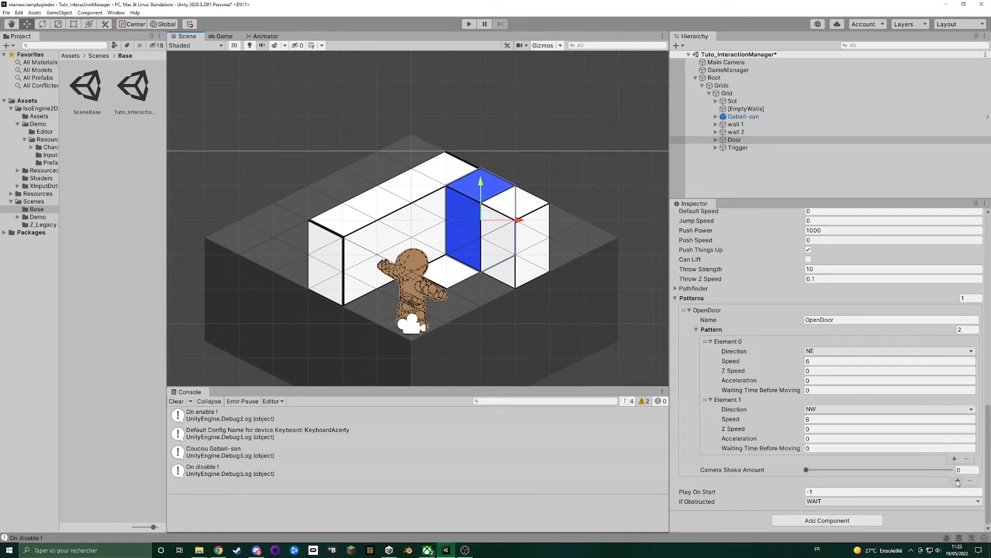
pyautogui.click(958, 481)
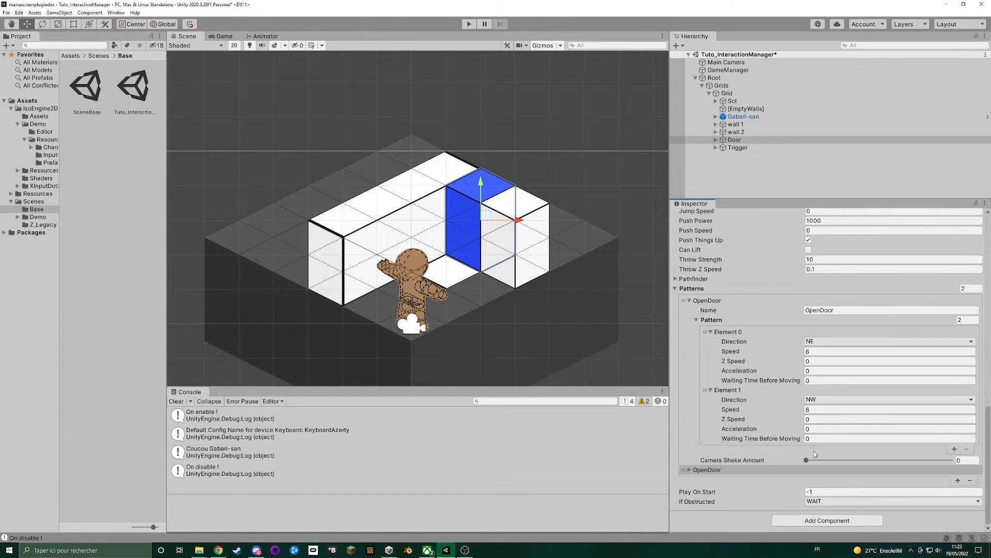
pyautogui.click(689, 470)
pyautogui.click(703, 320)
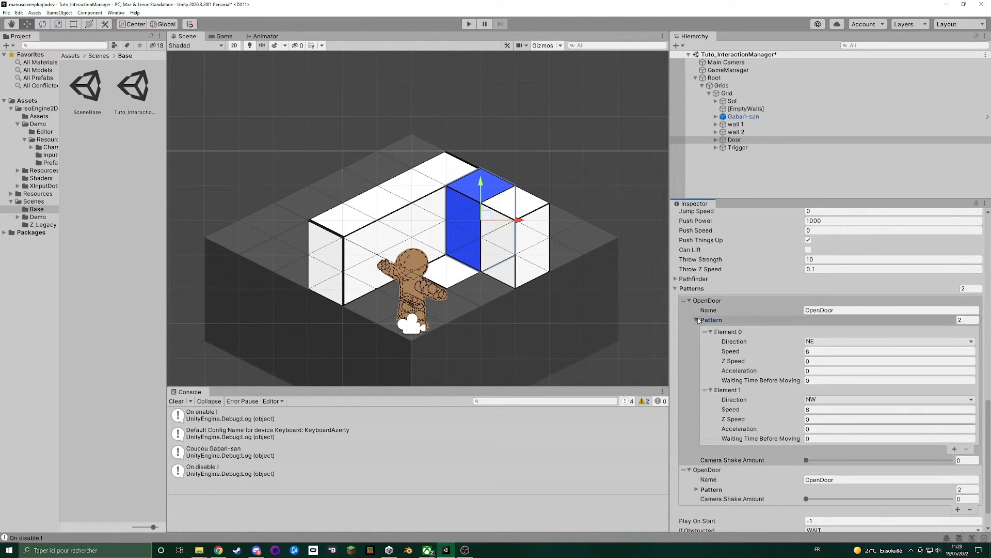
pyautogui.click(848, 450)
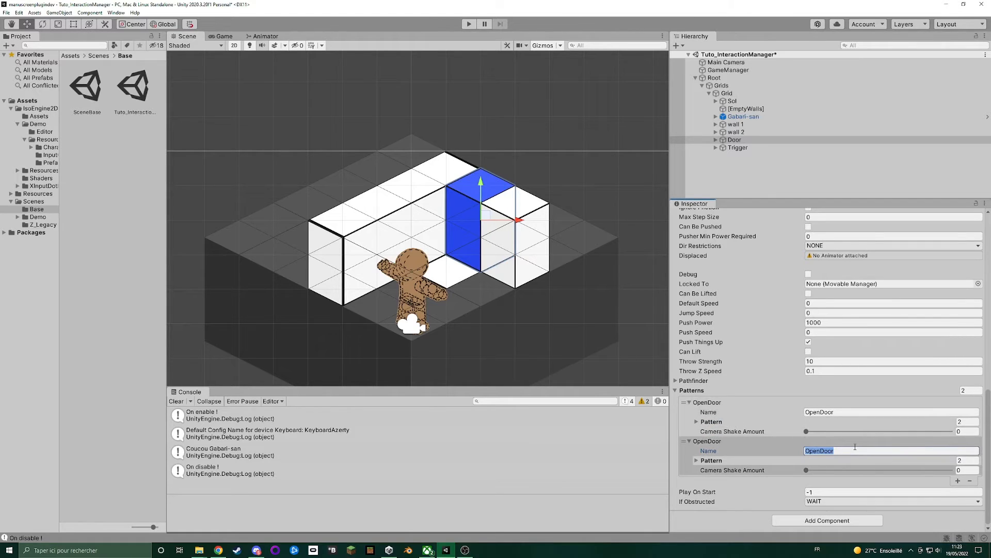
pyautogui.write('CloseDoo')
# - Set the CloseDoor pattern's movement directions to SE for Element 0 and SW for Element 1
pyautogui.click(696, 460)
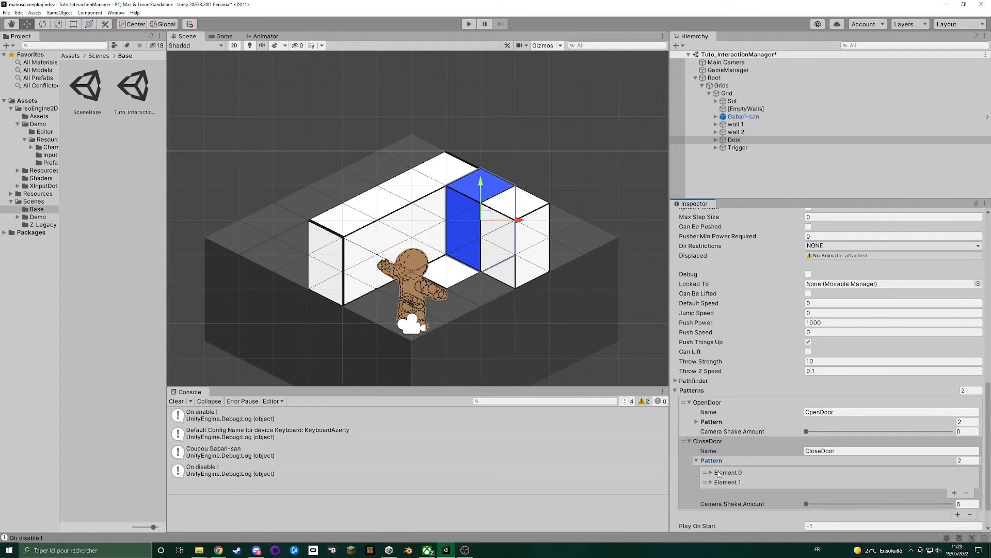
pyautogui.click(717, 472)
pyautogui.scroll(-3, 728, 493)
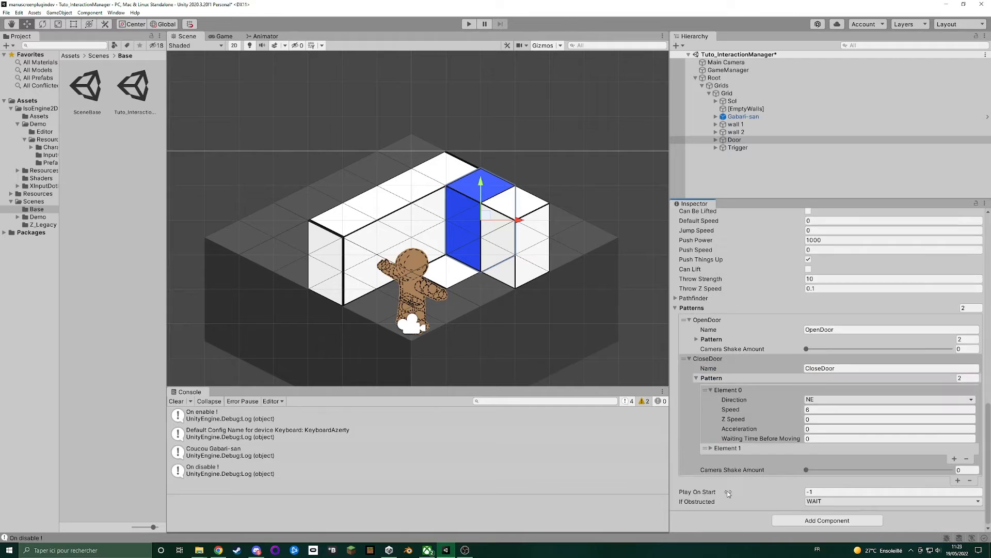
pyautogui.click(711, 447)
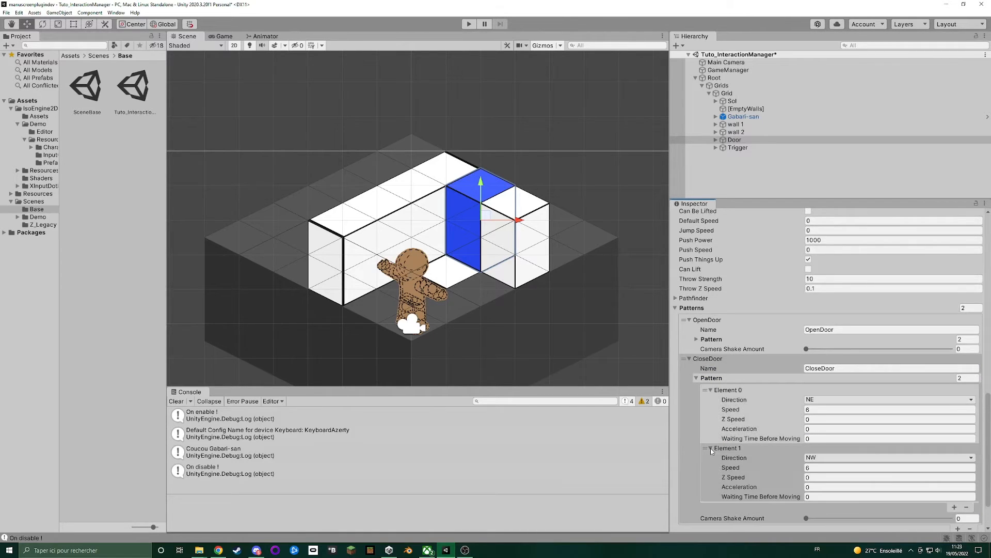
pyautogui.click(818, 402)
pyautogui.click(836, 452)
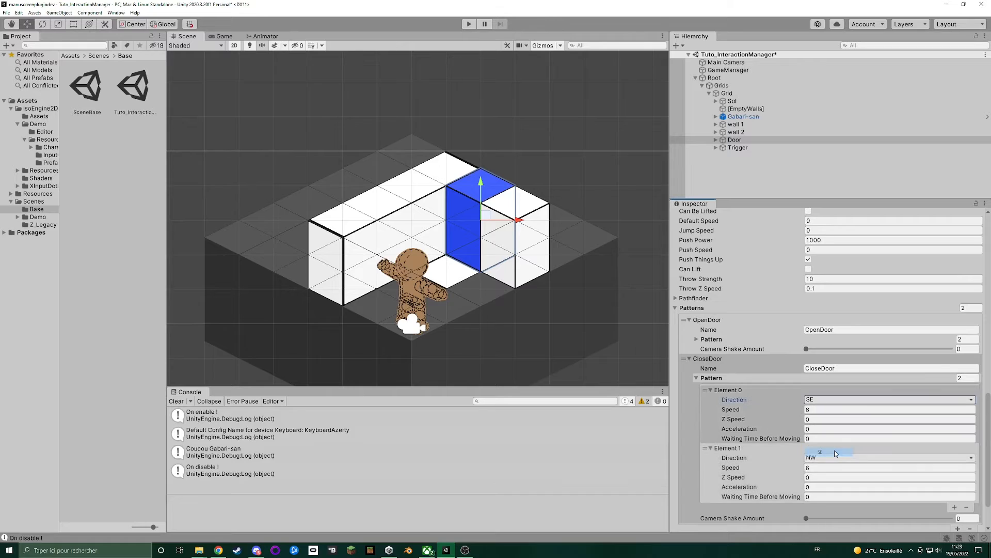
pyautogui.click(827, 458)
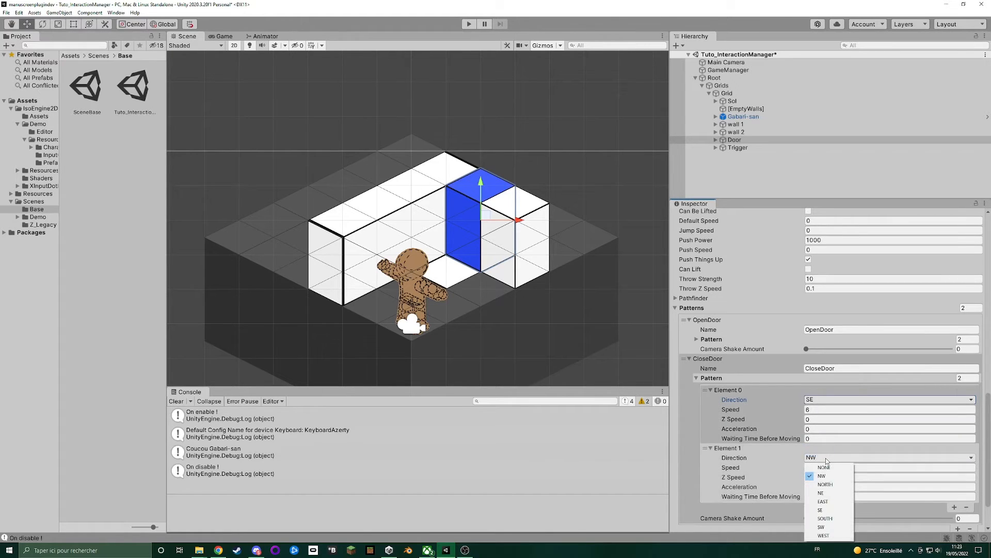
pyautogui.click(825, 526)
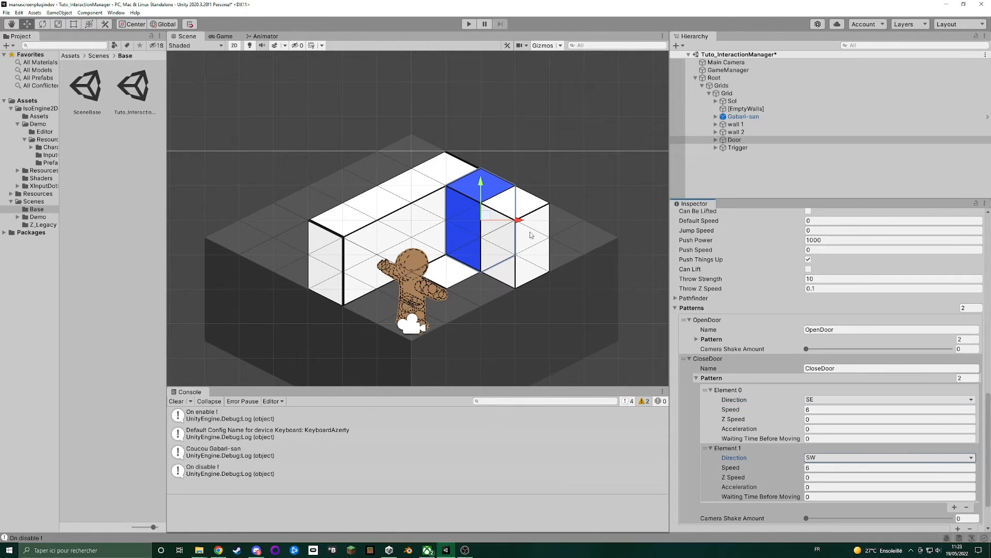
# - Change the pattern name passed by the Trigger's CloseOnExit callback to CloseDoor
pyautogui.scroll(-3, 870, 463)
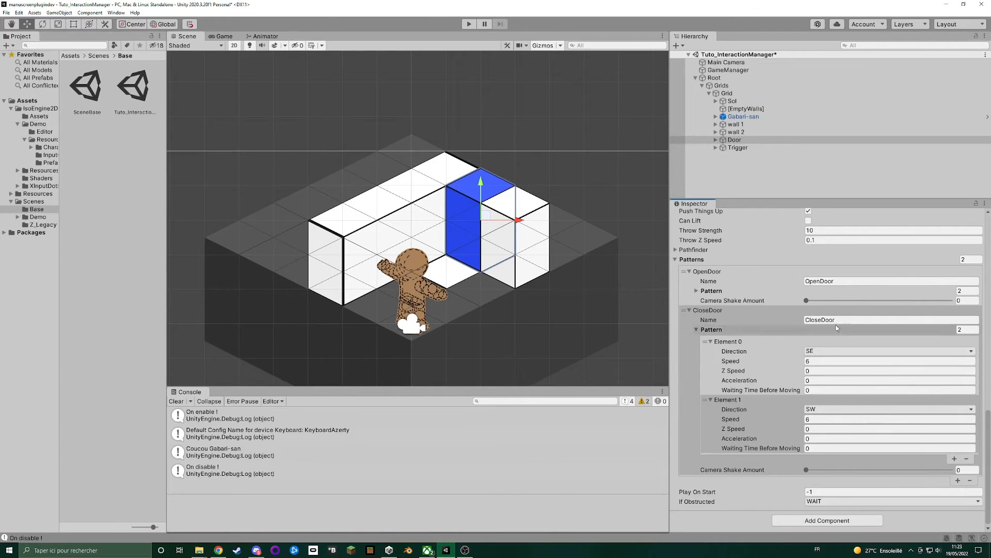
pyautogui.click(739, 147)
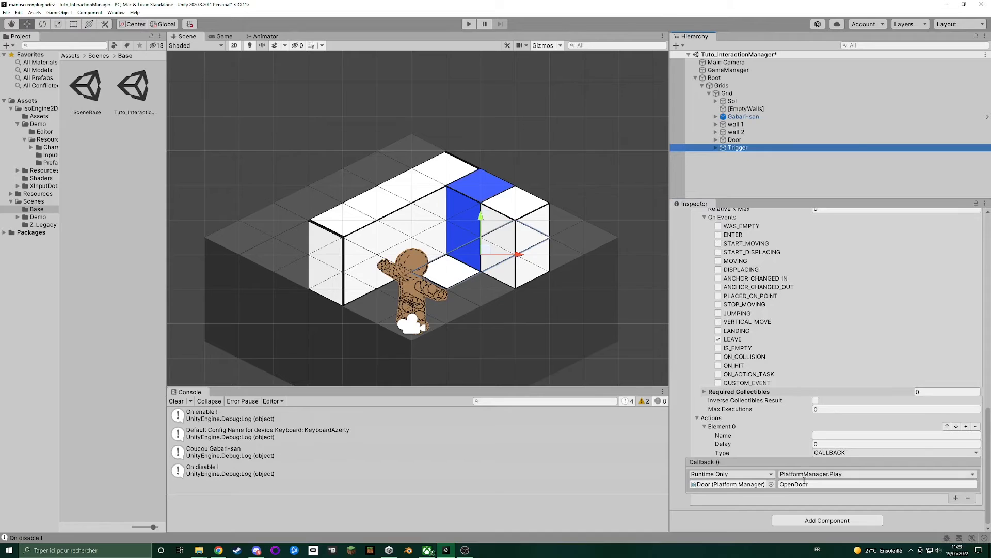
pyautogui.click(813, 484)
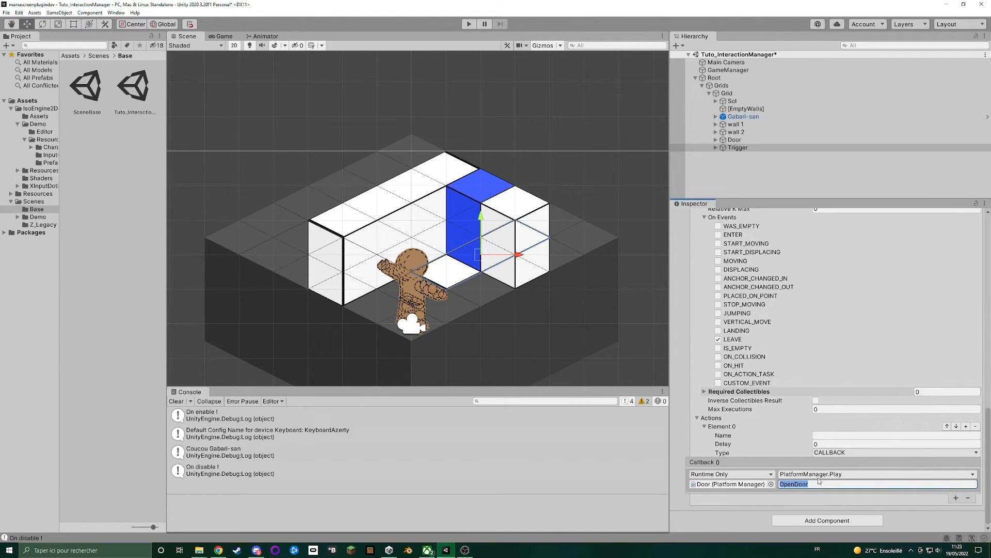
pyautogui.write('CloseD')
pyautogui.click(599, 301)
# - Play-test the scene by walking the character on and off the trigger and through the doorway, and stop the test
pyautogui.click(469, 23)
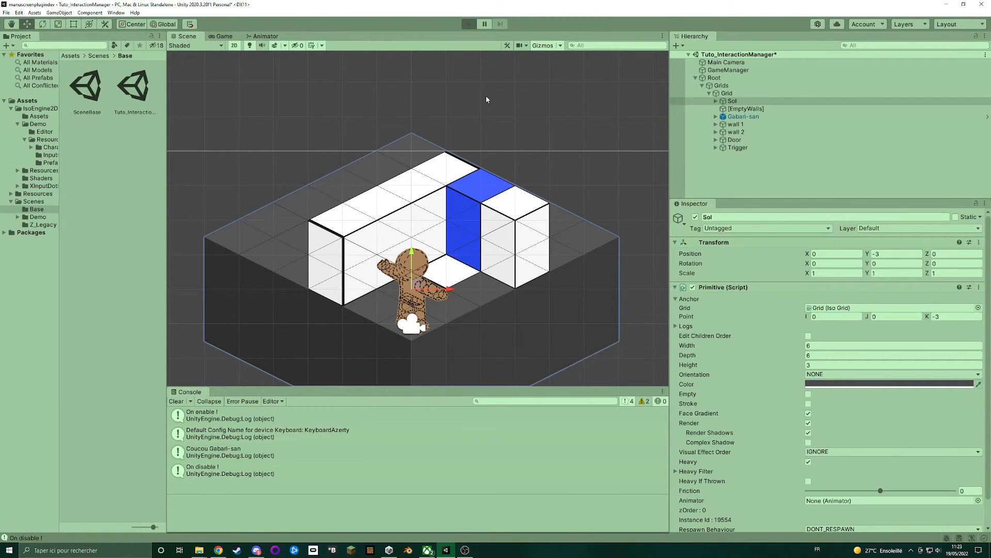
pyautogui.press('d')
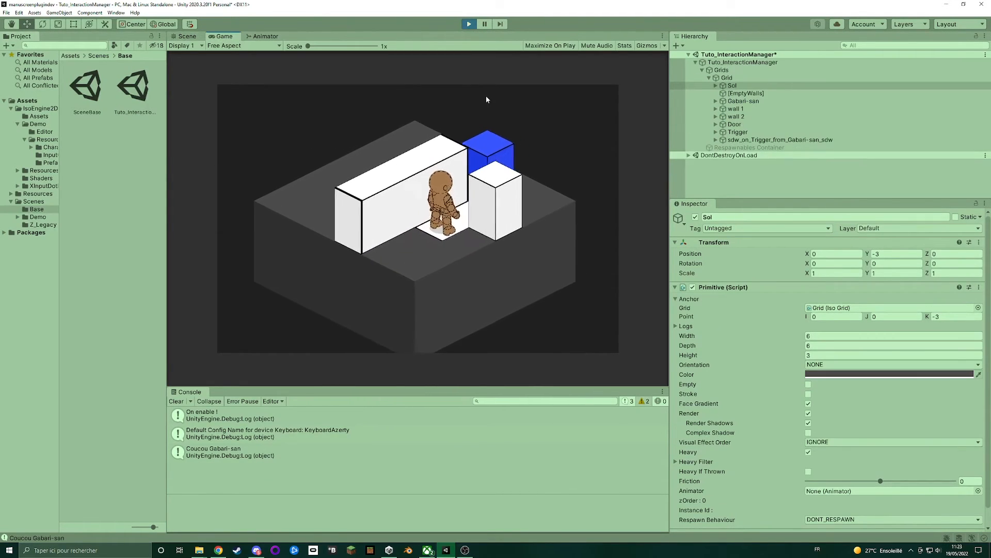
pyautogui.press('q')
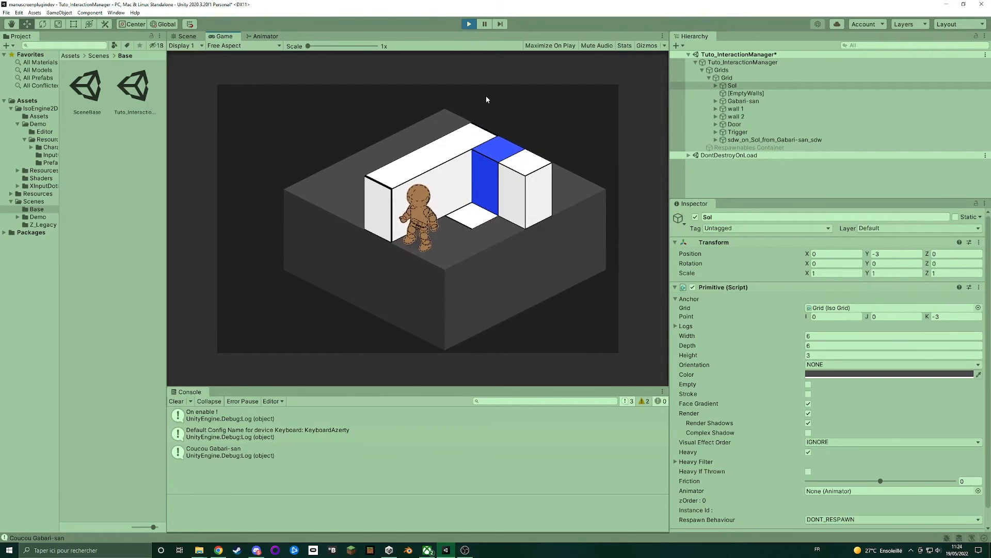
pyautogui.press('d')
pyautogui.press('d')
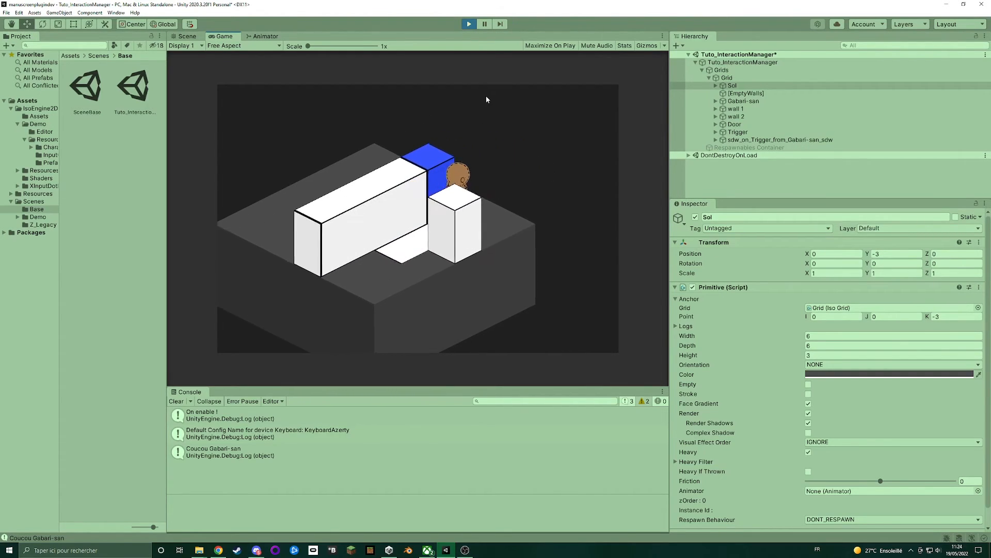
pyautogui.press('q')
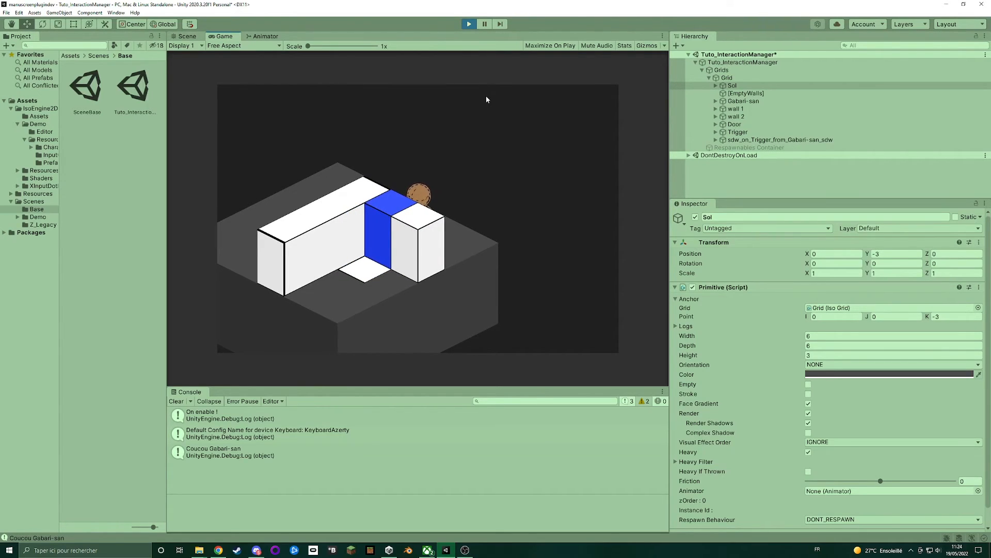
pyautogui.press('d')
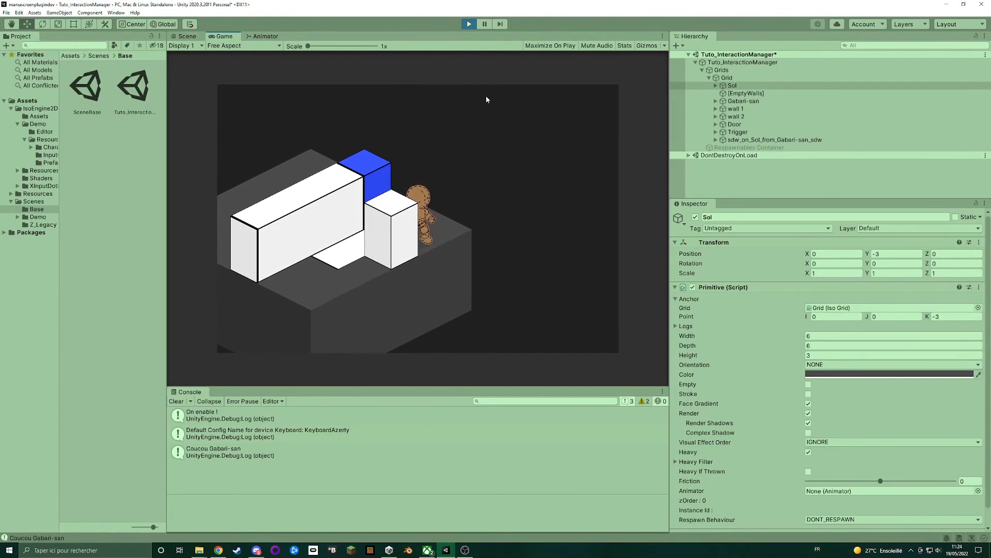
pyautogui.press('q')
pyautogui.press('d')
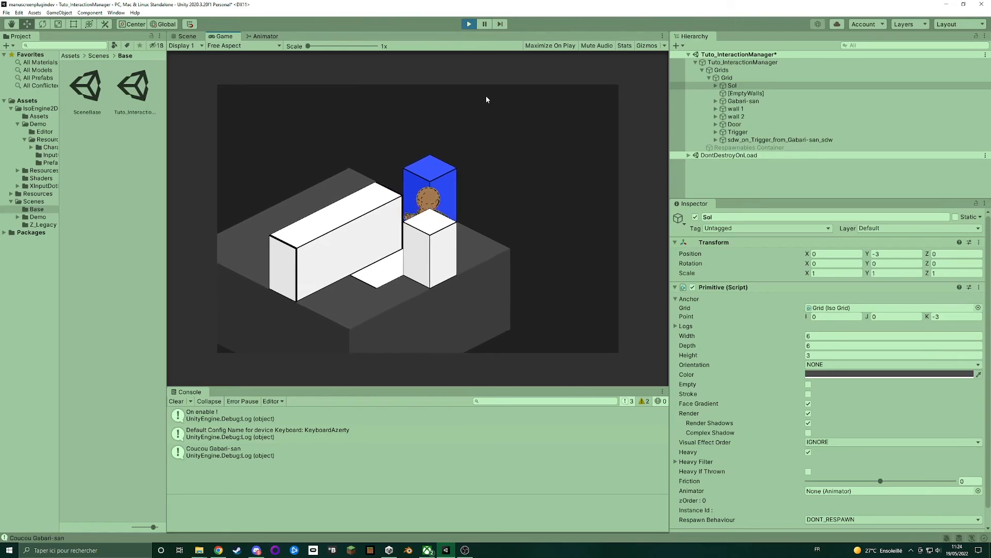
pyautogui.press('s')
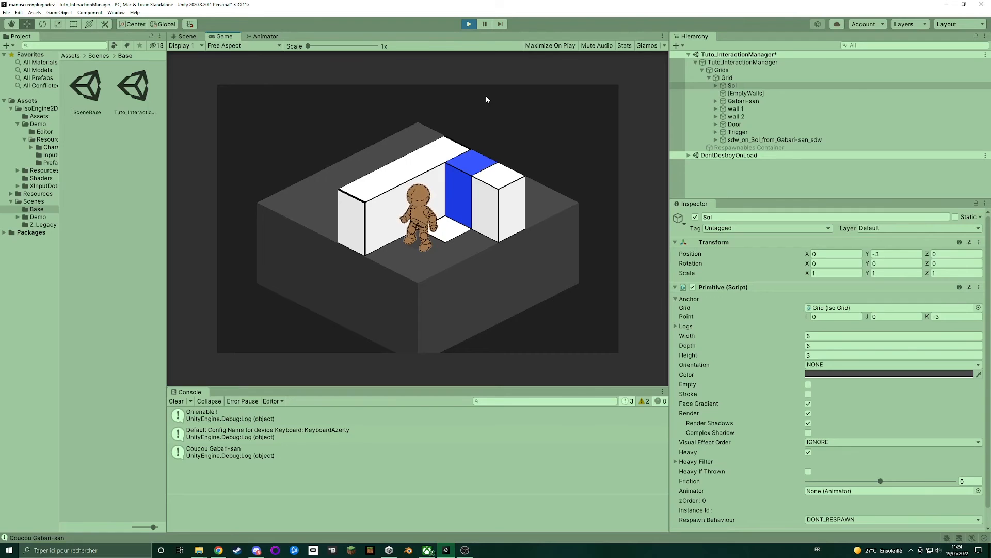
pyautogui.press('d')
pyautogui.press('q')
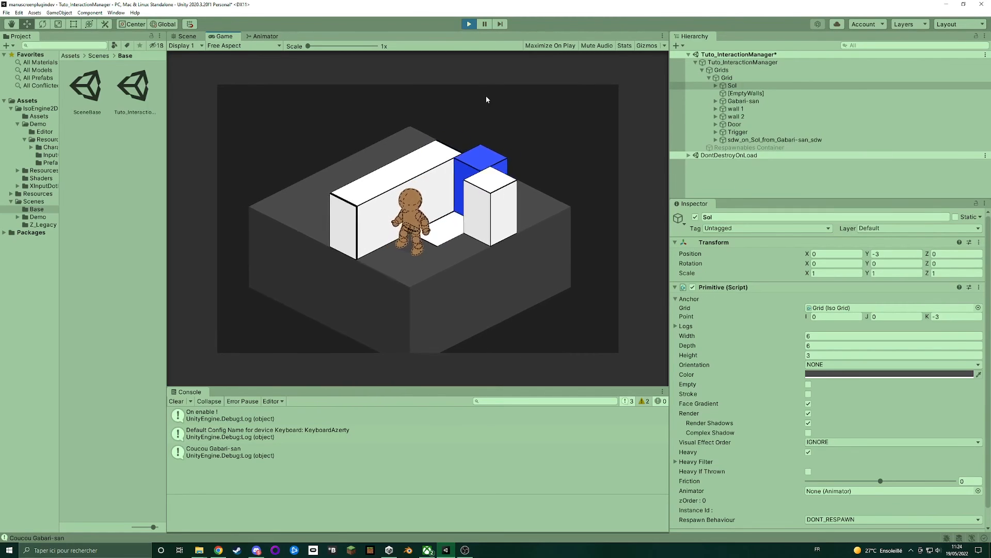
pyautogui.click(470, 23)
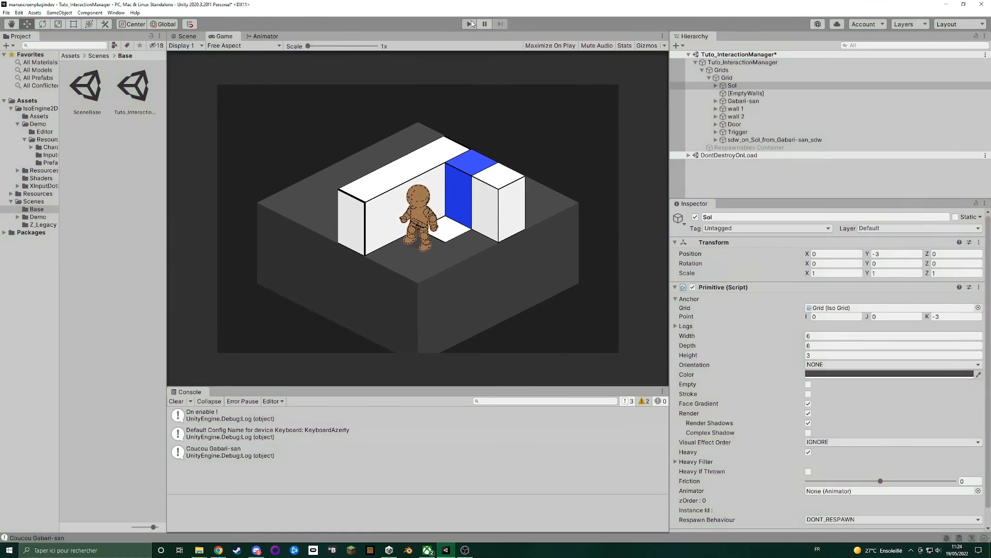
# - Set the Door object's If Obstructed behaviour to STOP
pyautogui.click(455, 229)
pyautogui.scroll(-15, 888, 345)
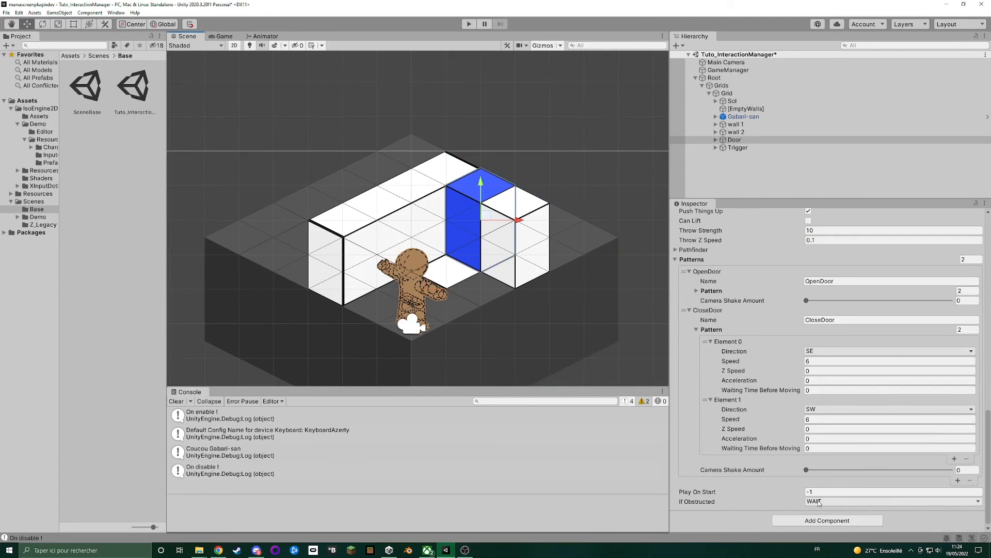
pyautogui.click(819, 501)
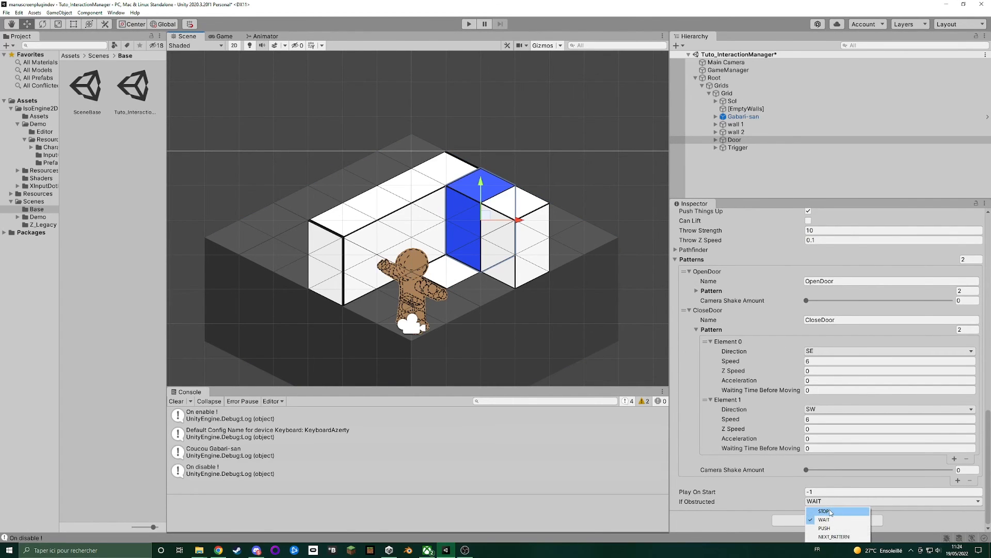
pyautogui.click(825, 511)
# - Run the scene again to test the door's obstruction behaviour by moving the character around the doorway and trigger, and end play mode
pyautogui.click(466, 23)
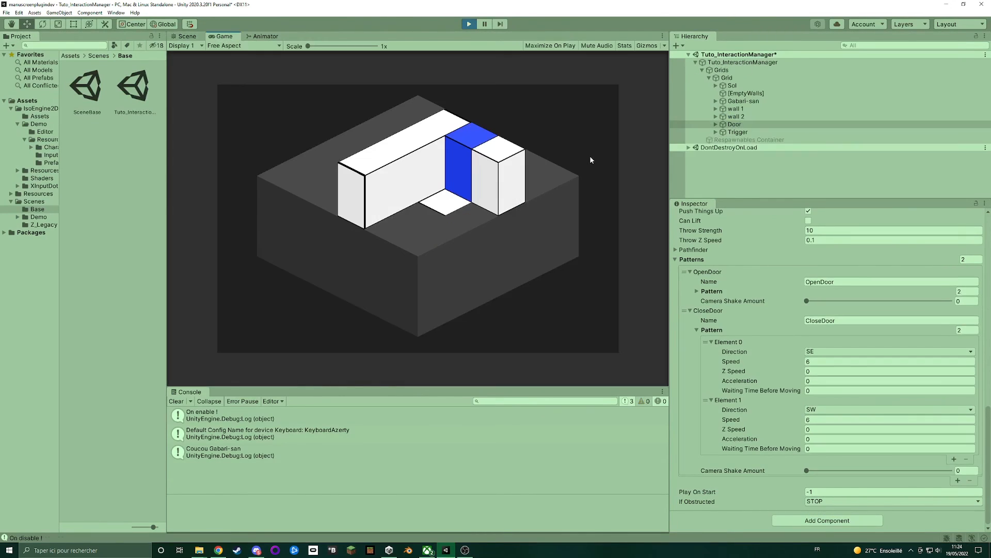
pyautogui.press('z')
pyautogui.press('space')
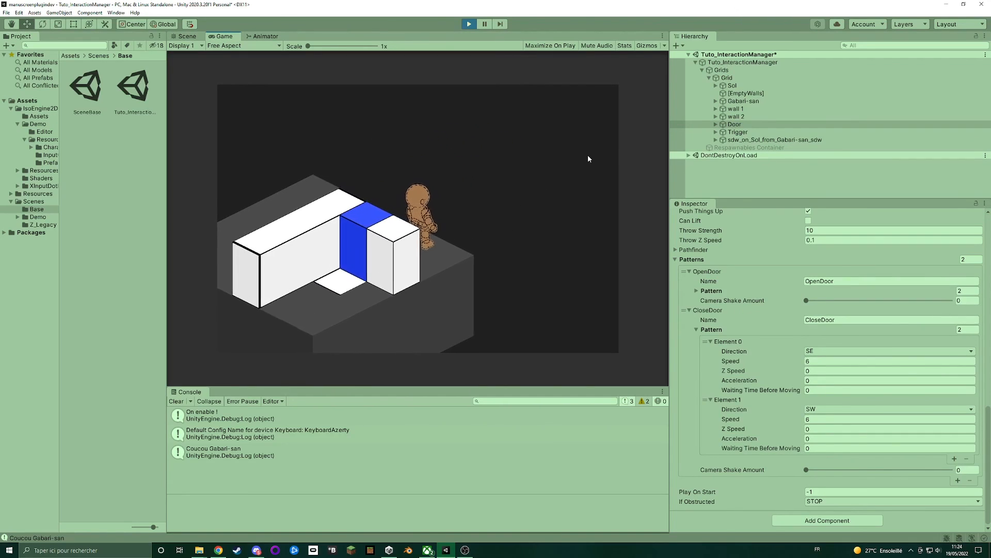
pyautogui.press('s')
pyautogui.press('d')
pyautogui.press('q')
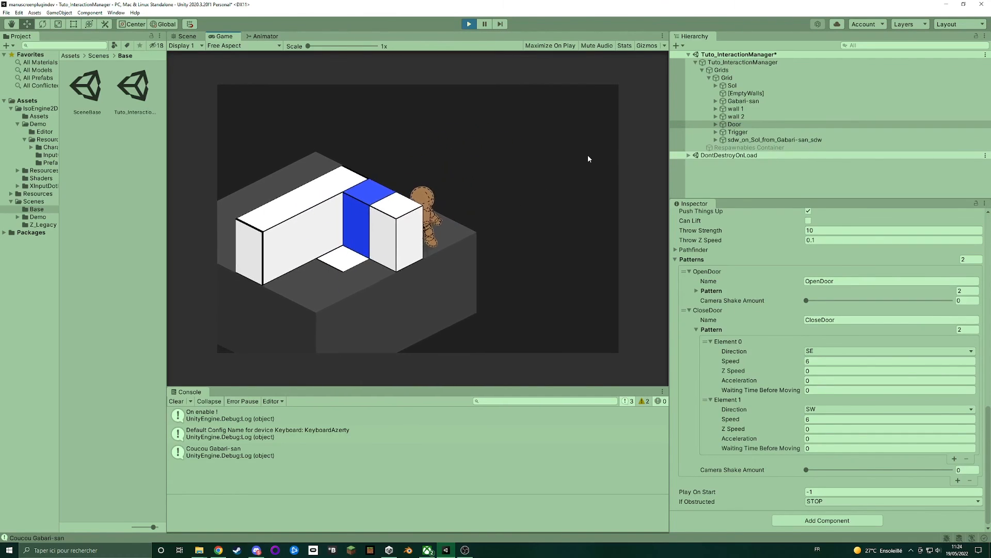
pyautogui.press('d')
pyautogui.press('q')
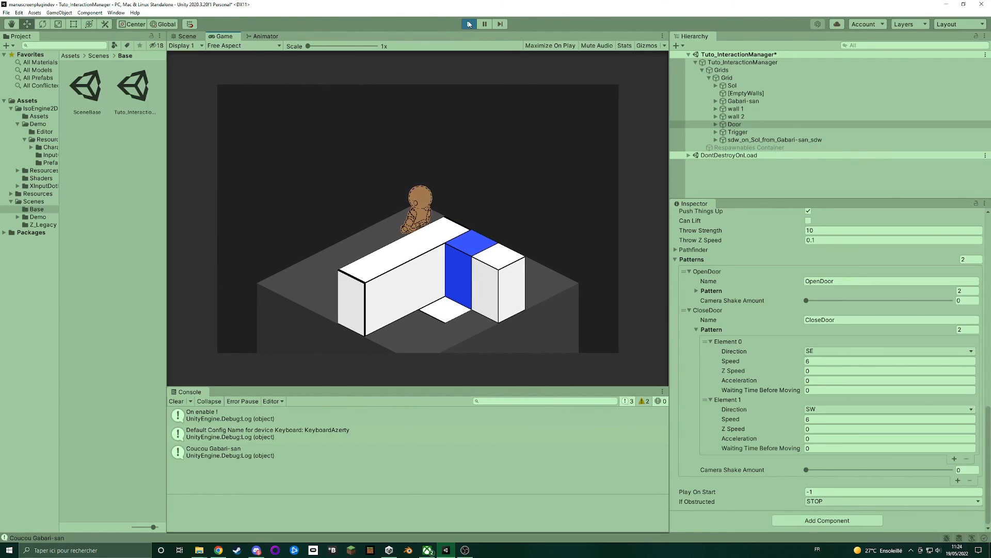
pyautogui.hotkey('ctrl', 'p')
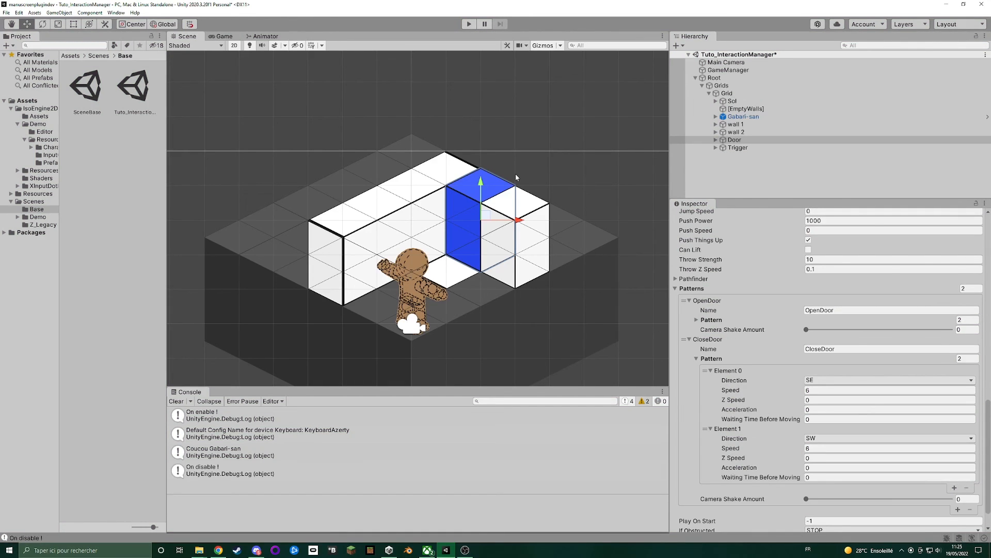